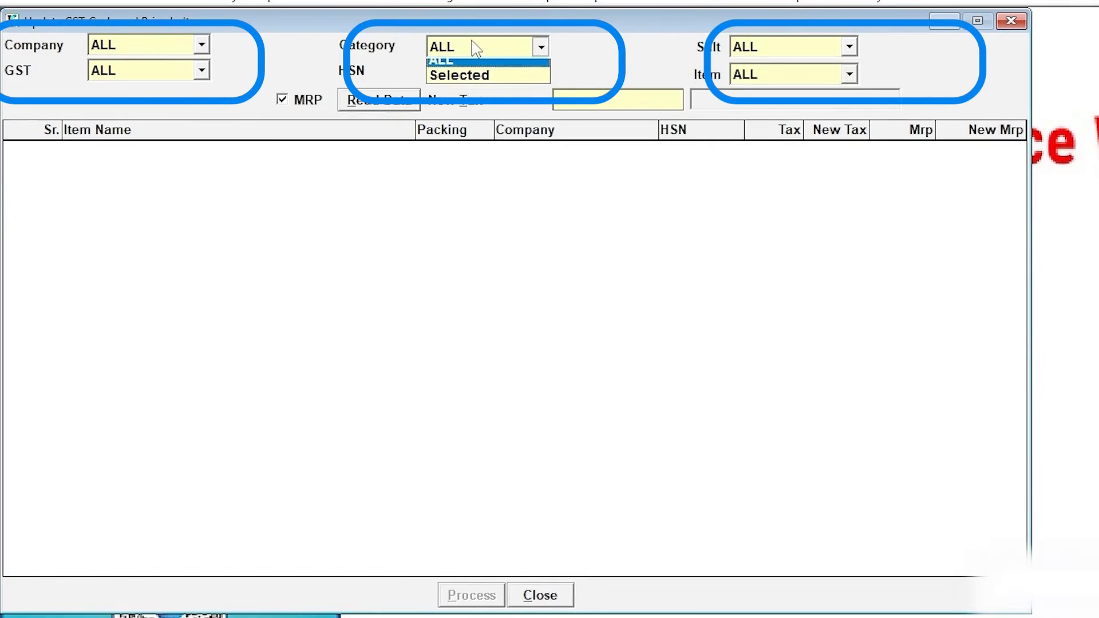
{"action": "left_click", "coordinate": [794, 47]}
{"action": "left_click", "coordinate": [791, 45]}
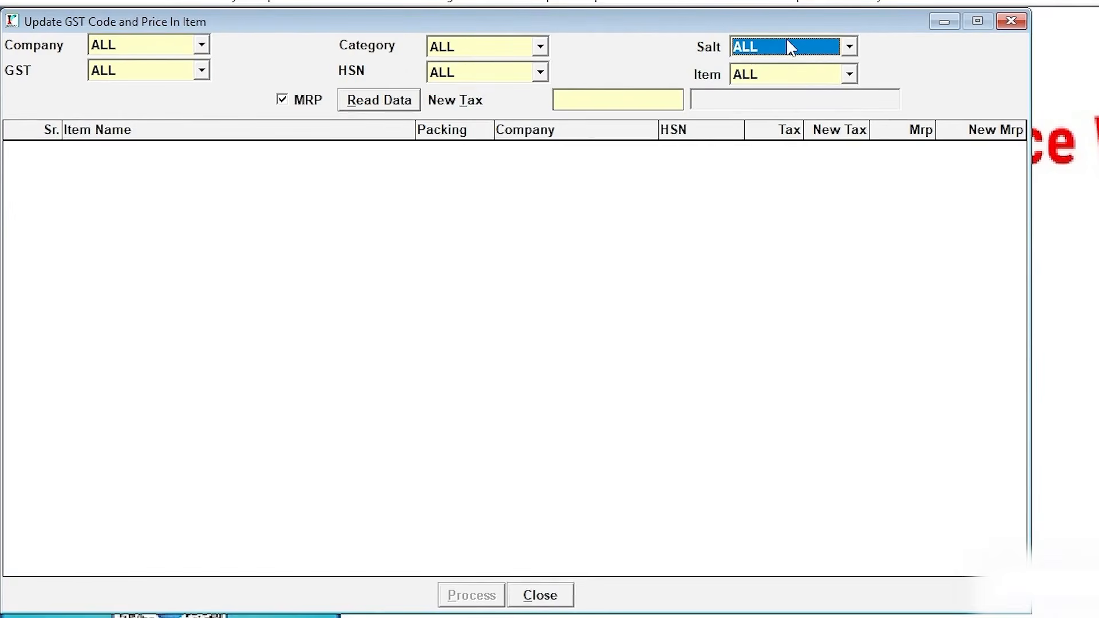
Restrict the company filter to a selected company and choose DABUR INDIA LIMITED.
{"action": "left_click", "coordinate": [151, 52]}
{"action": "left_click", "coordinate": [145, 84]}
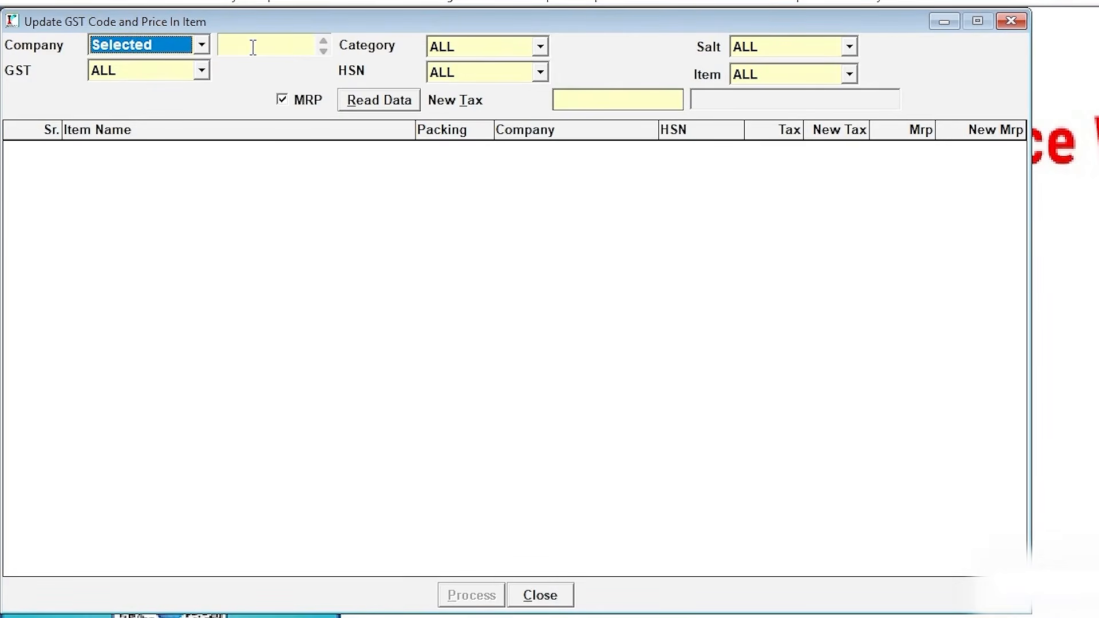
{"action": "left_click", "coordinate": [253, 47]}
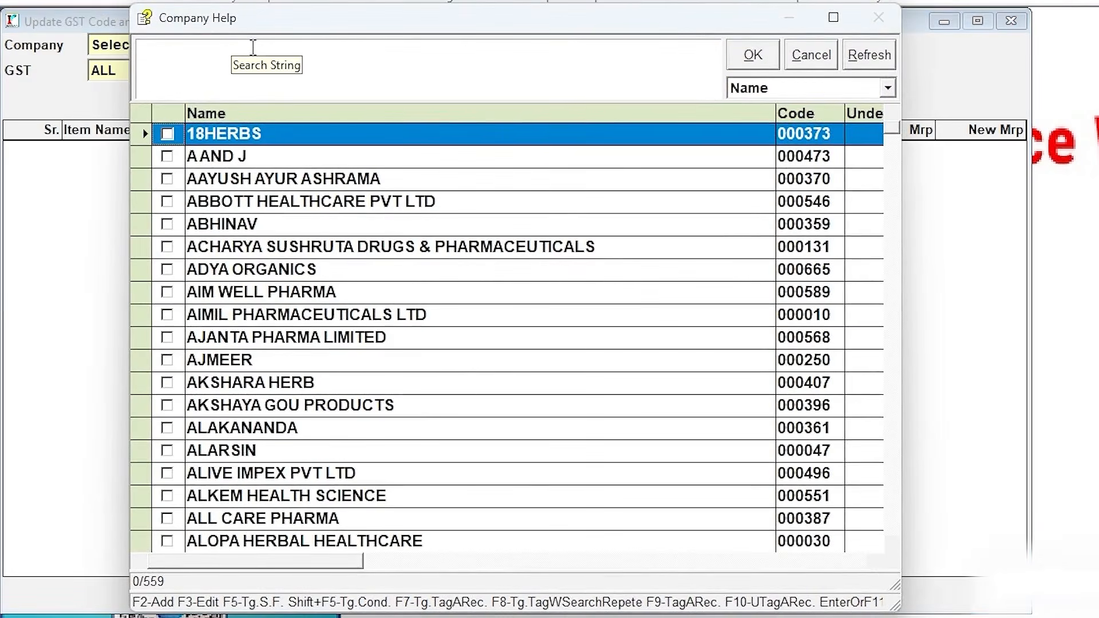
{"action": "type", "text": "da"}
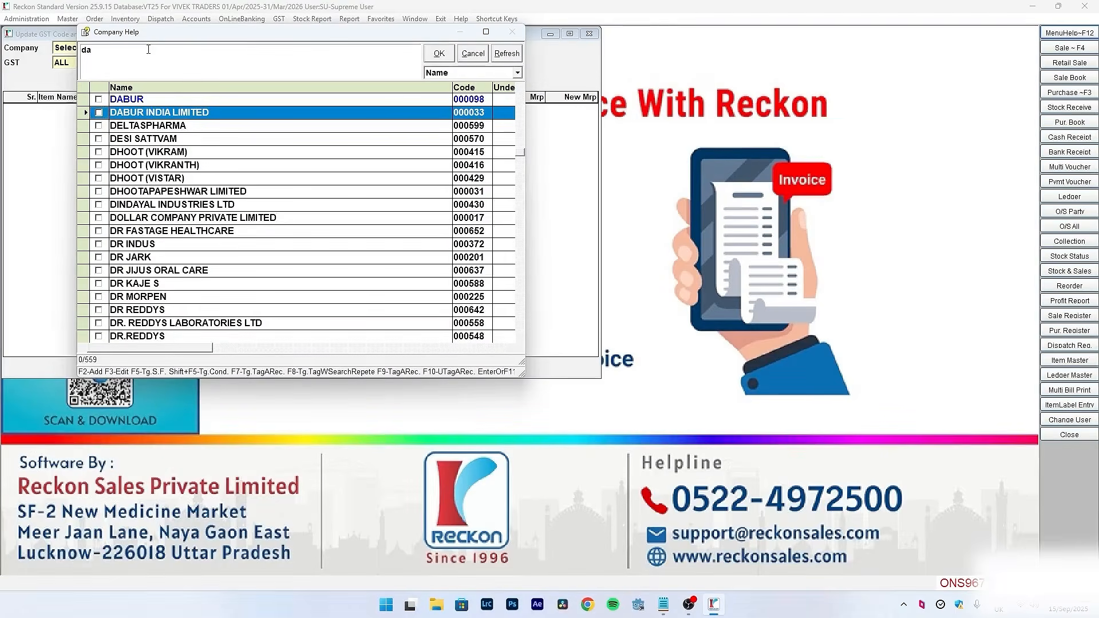
{"action": "key", "text": "Return"}
{"action": "key", "text": "Escape"}
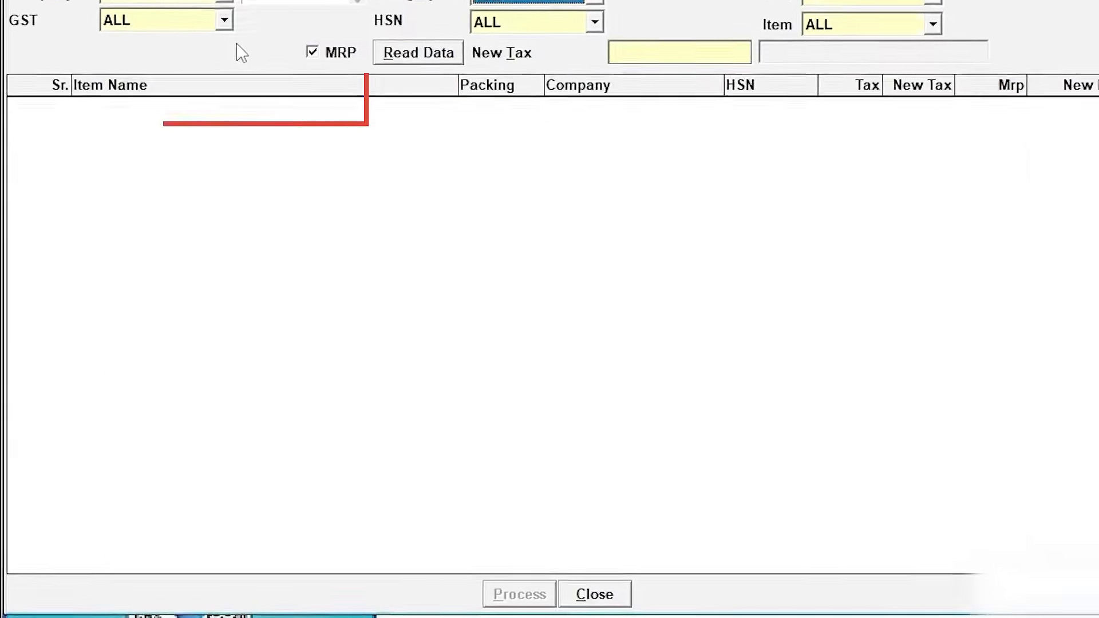
Restrict the GST filter to a selected tax and choose SGST 12%.
{"action": "left_click", "coordinate": [163, 19]}
{"action": "left_click", "coordinate": [161, 62]}
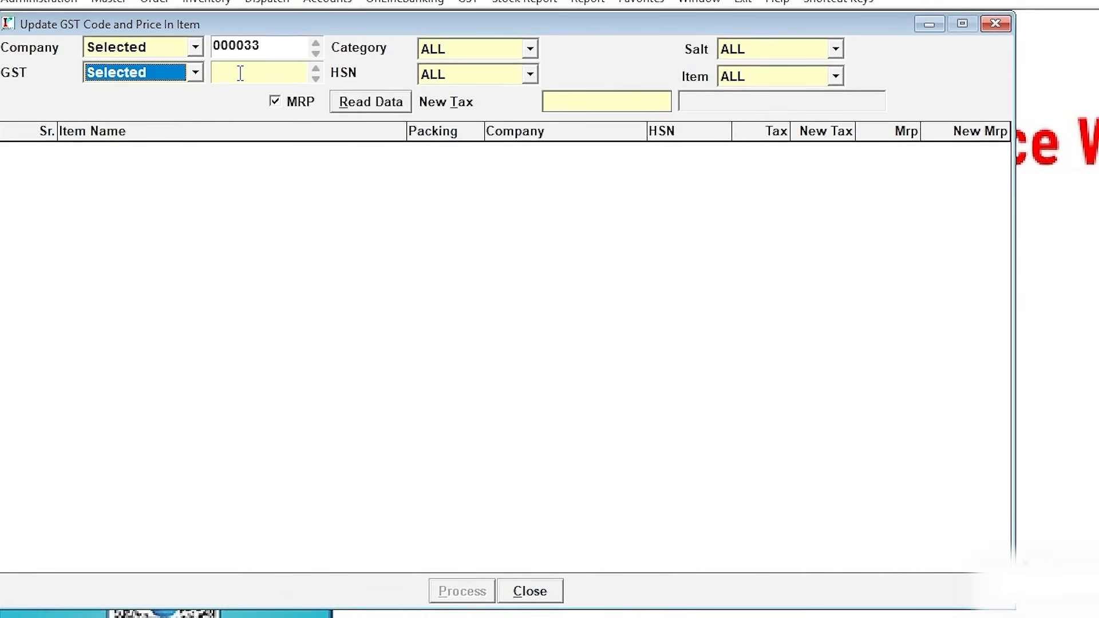
{"action": "left_click", "coordinate": [240, 73]}
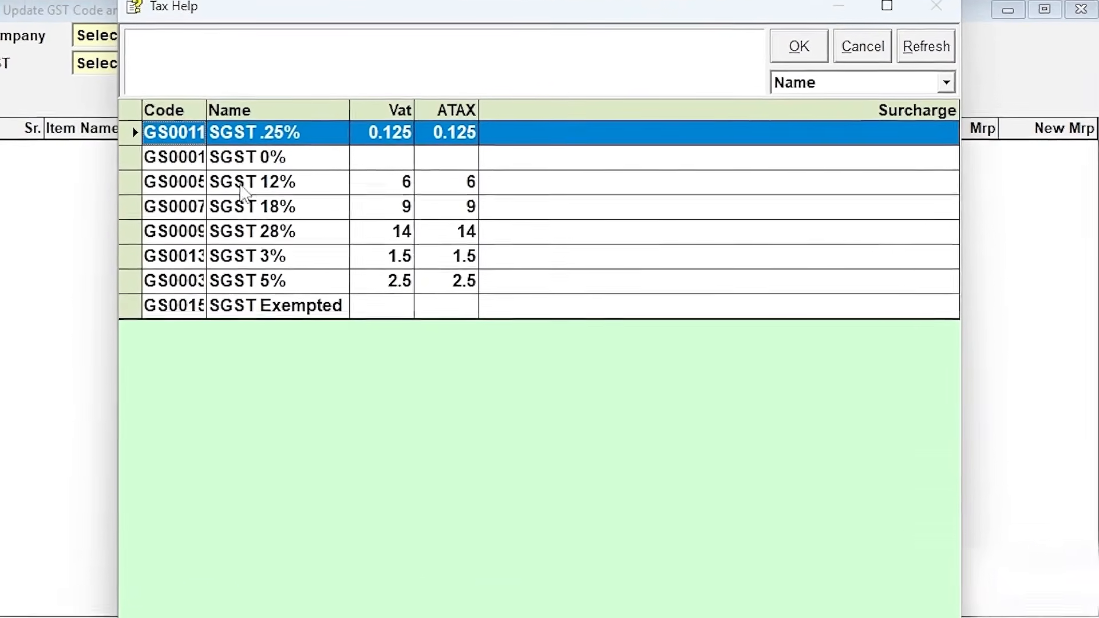
{"action": "left_click", "coordinate": [241, 189]}
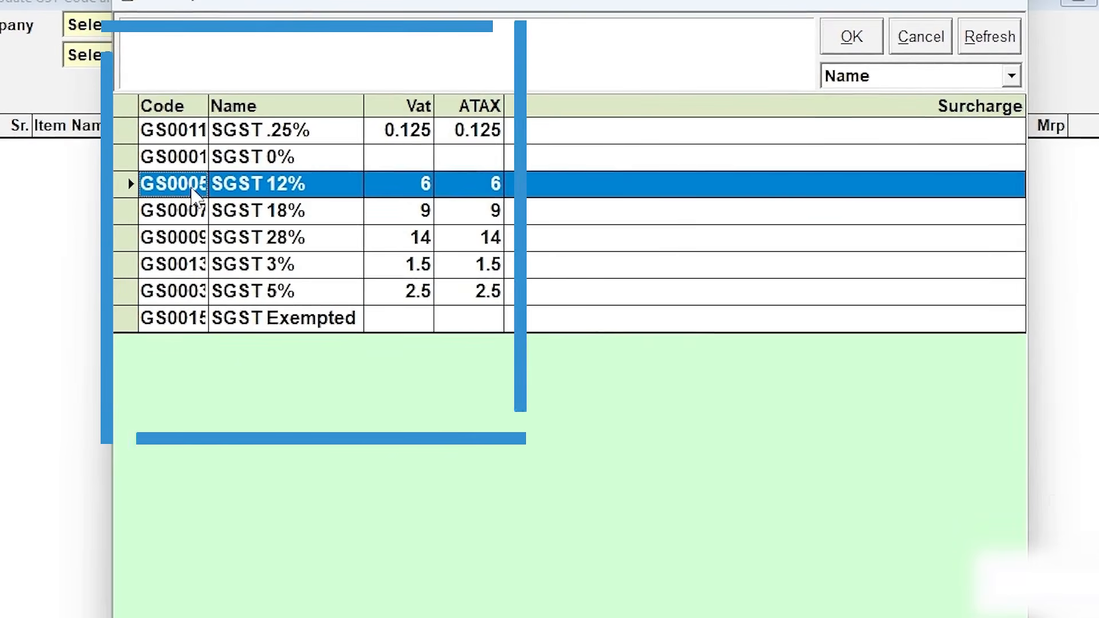
{"action": "left_click", "coordinate": [868, 46]}
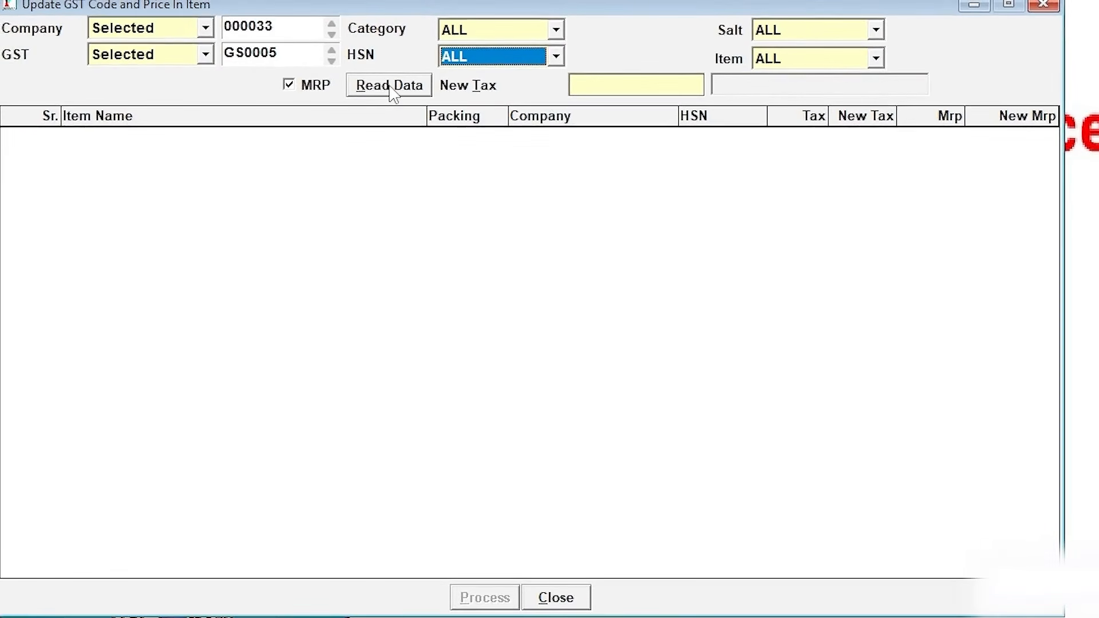
Load the items matching the filters and set the new tax for all of them to SGST 5%.
{"action": "left_click", "coordinate": [392, 90]}
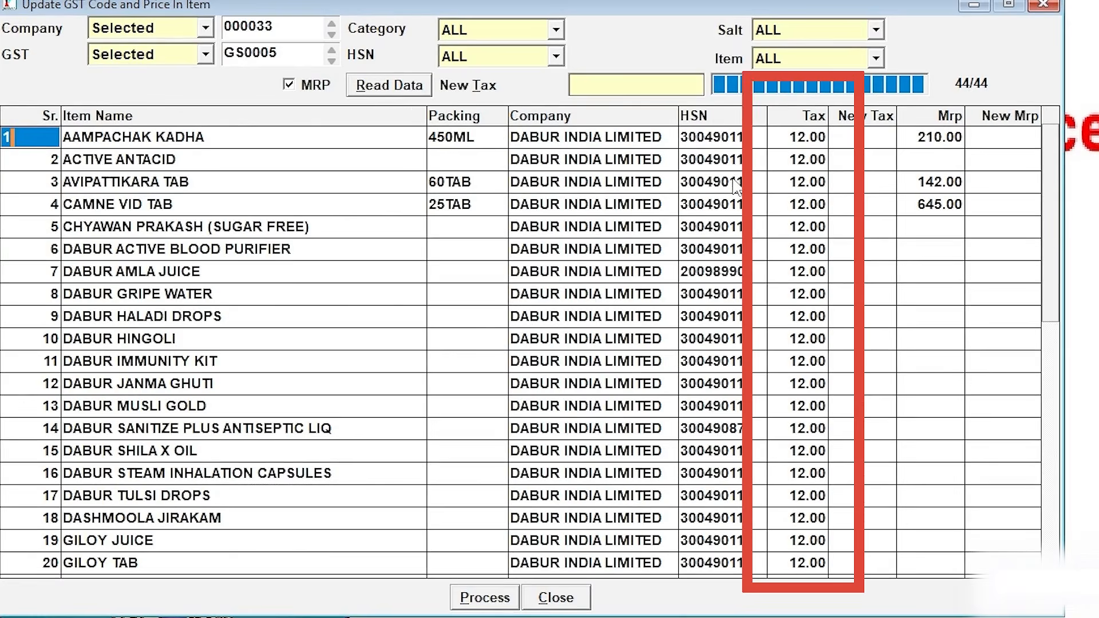
{"action": "left_click", "coordinate": [588, 86]}
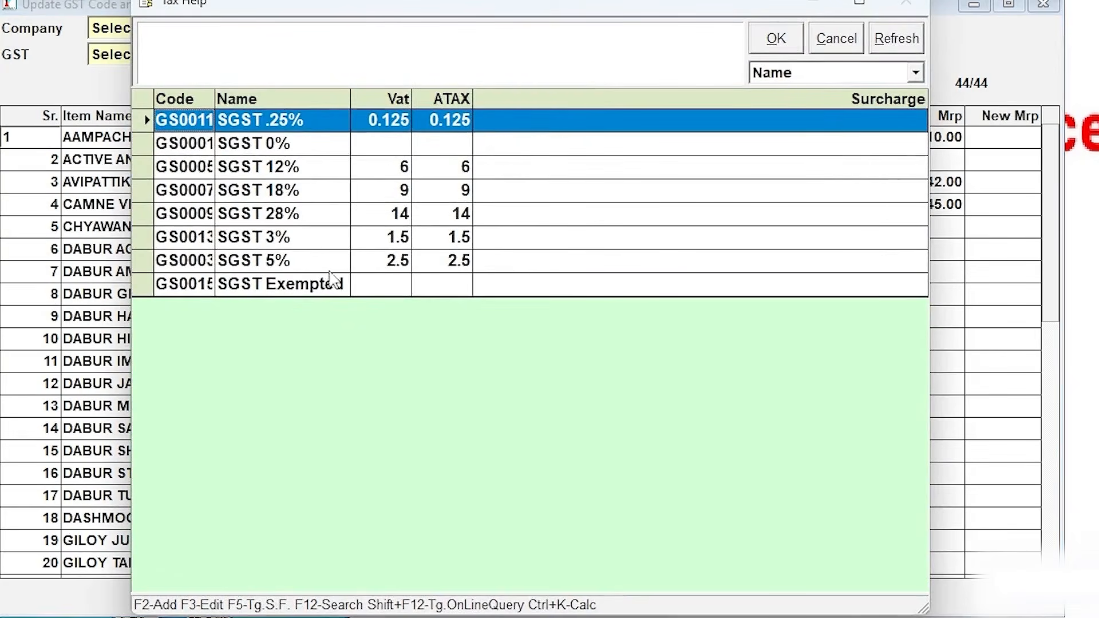
{"action": "left_click", "coordinate": [331, 264]}
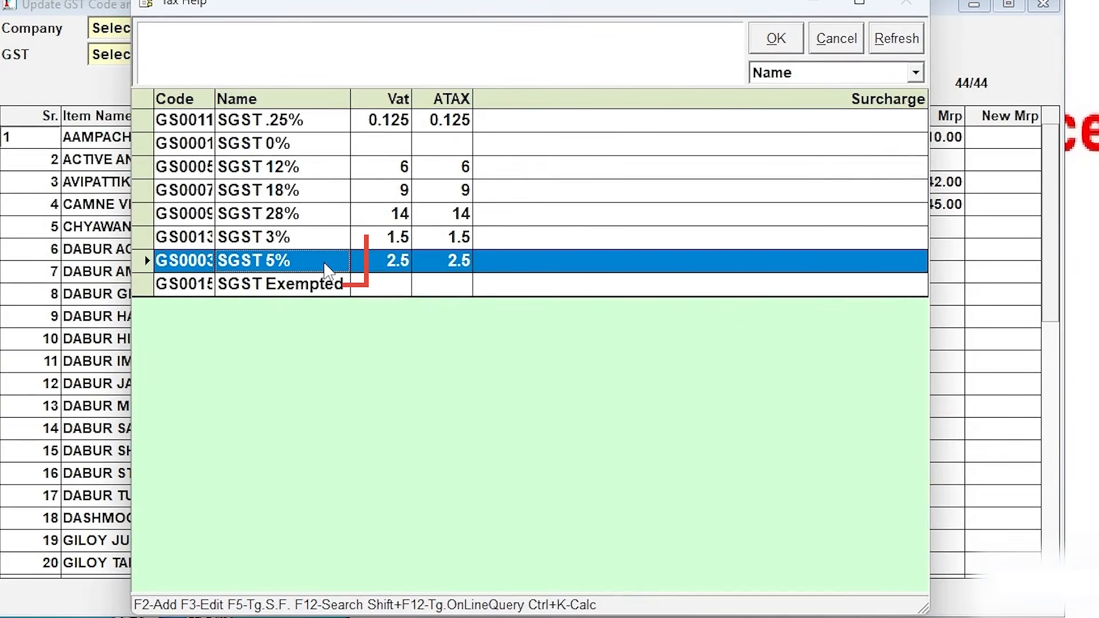
{"action": "left_click", "coordinate": [777, 43]}
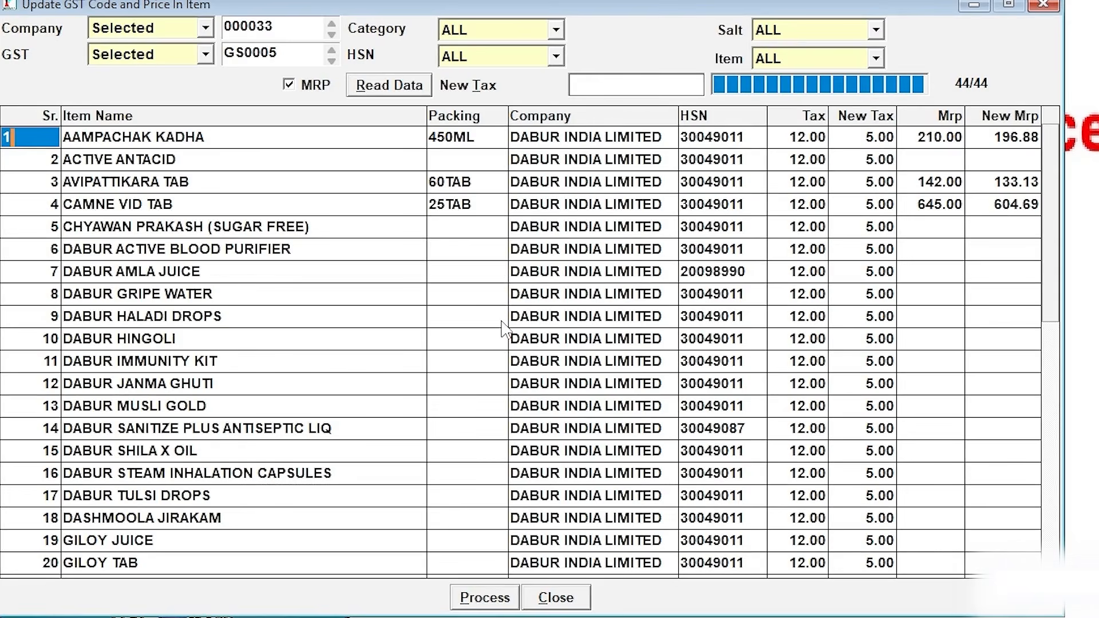
Find the item "dabur hing" in the list and set the new tax of DABUR HINGOLI to SGST 0%.
{"action": "type", "text": "da"}
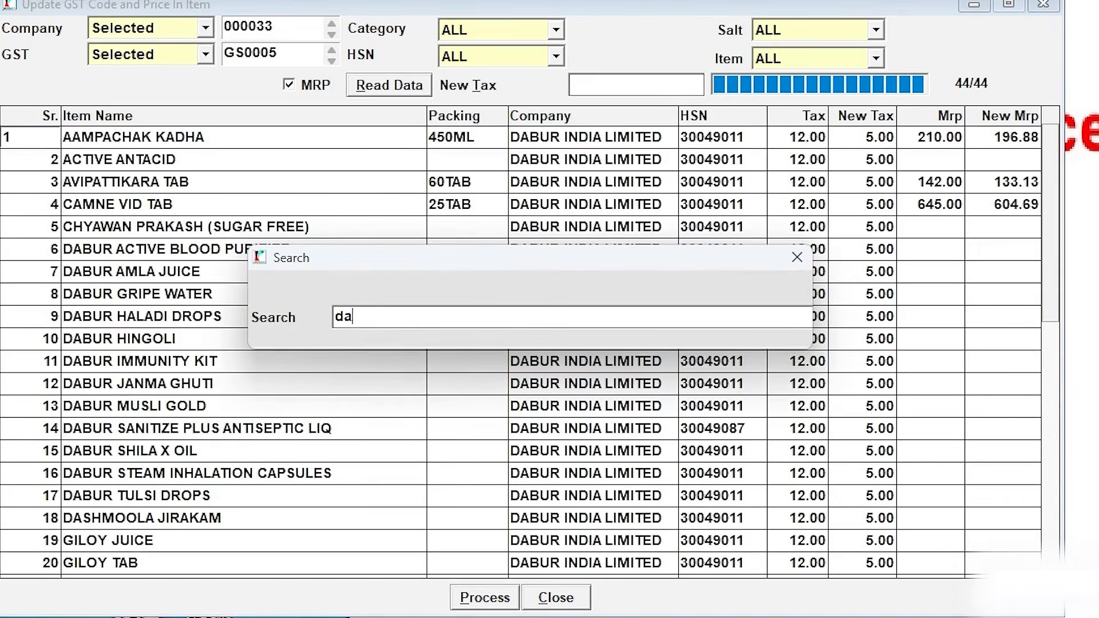
{"action": "type", "text": "bur hing"}
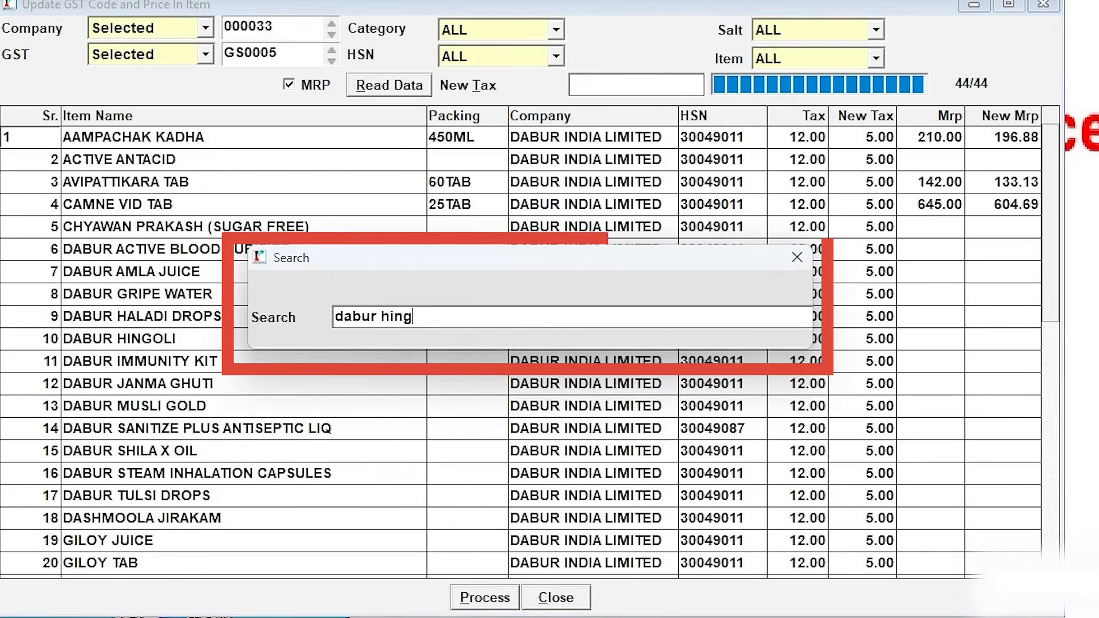
{"action": "key", "text": "Return"}
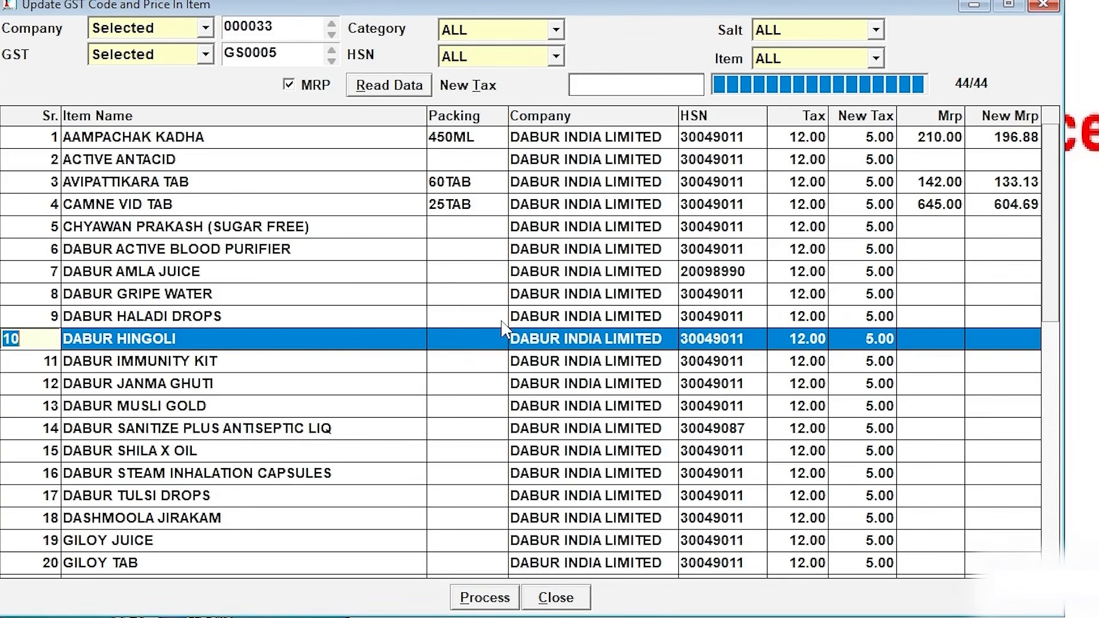
{"action": "key", "text": "Return"}
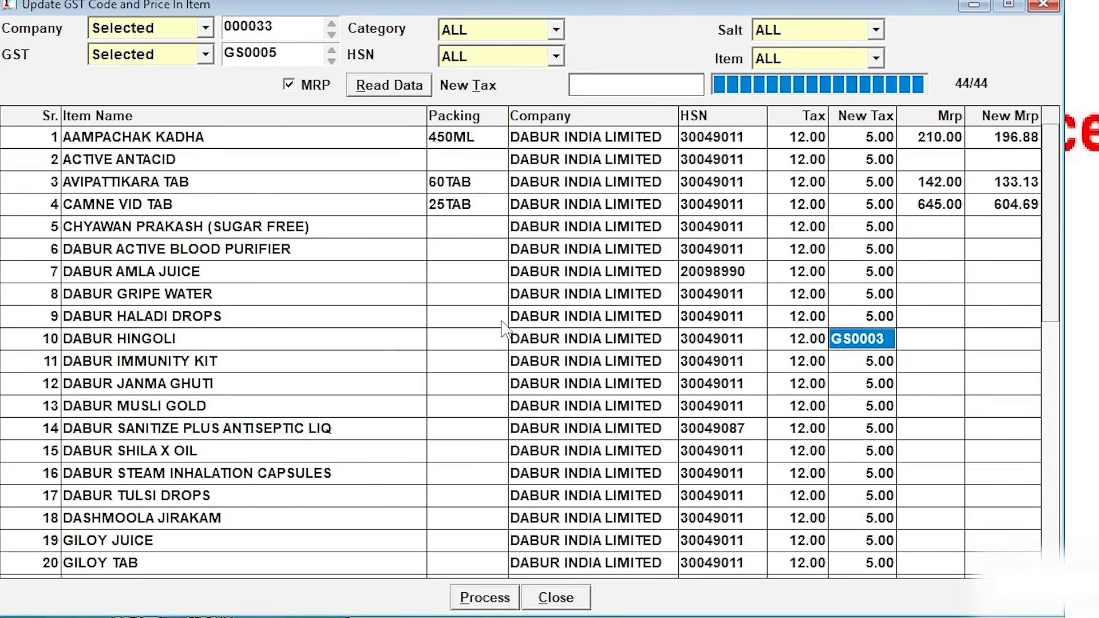
{"action": "key", "text": "Return"}
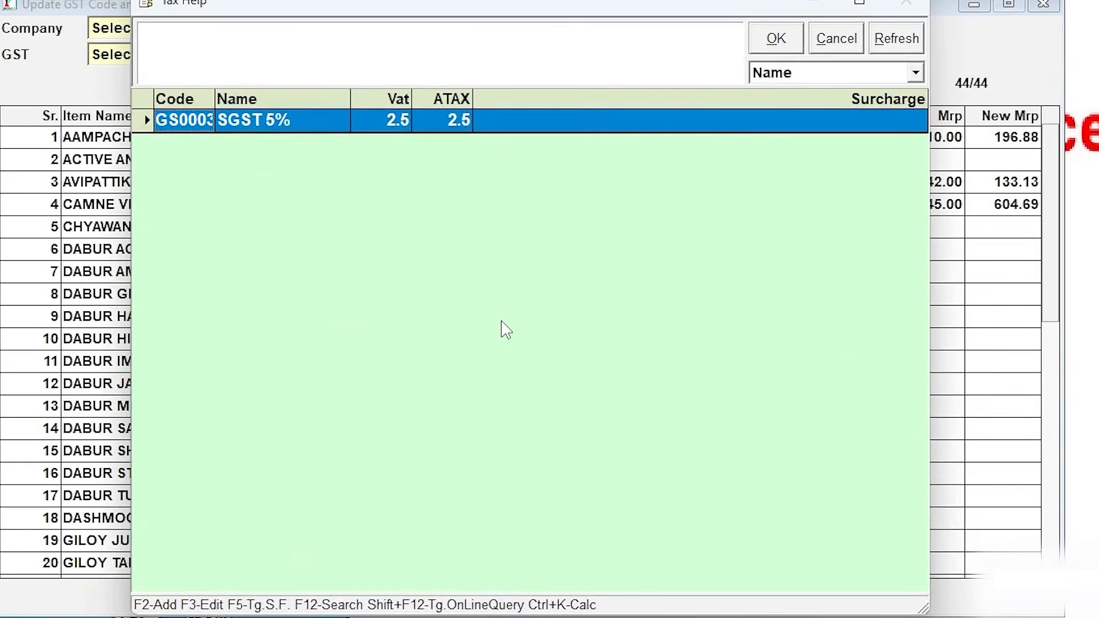
{"action": "type", "text": "sg"}
{"action": "key", "text": "Down"}
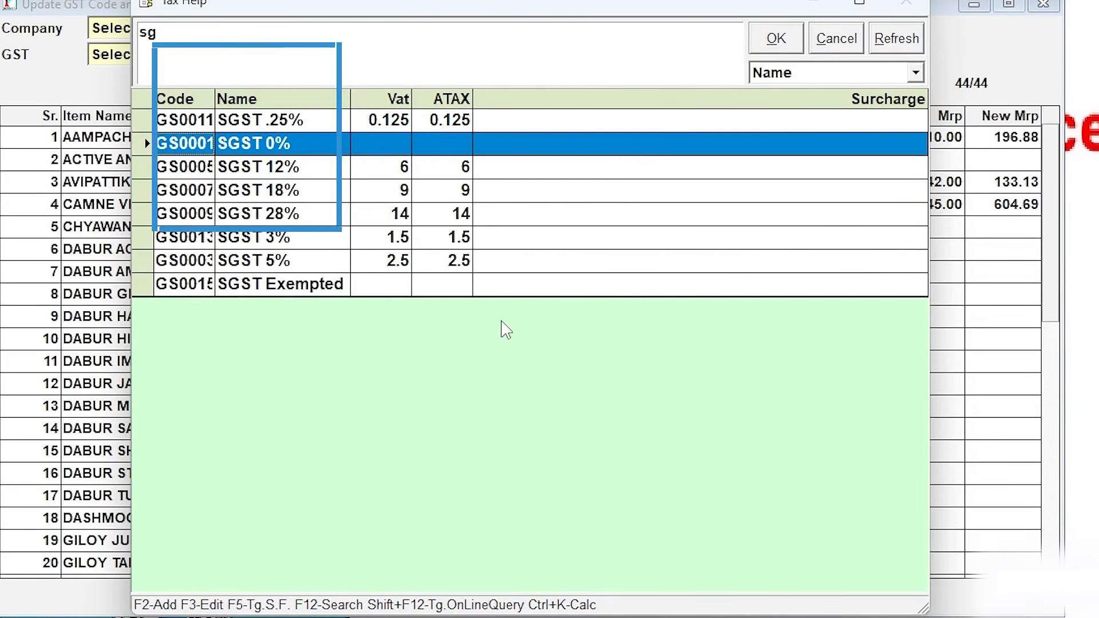
{"action": "key", "text": "Return"}
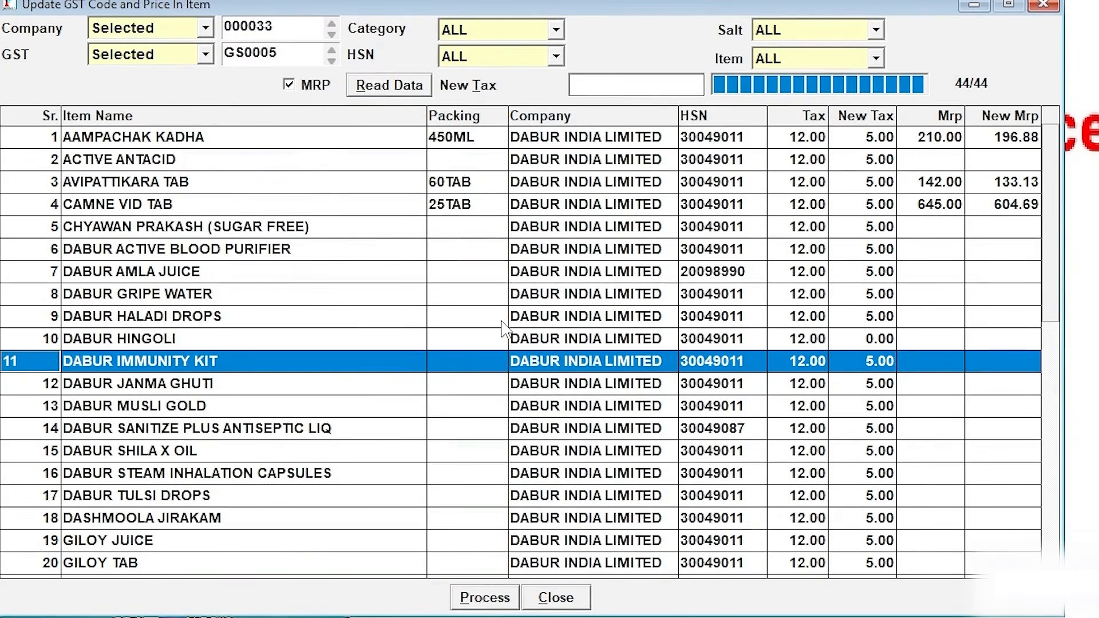
Set the new tax of DABUR IMMUNITY KIT to SGST 0%.
{"action": "key", "text": "Return"}
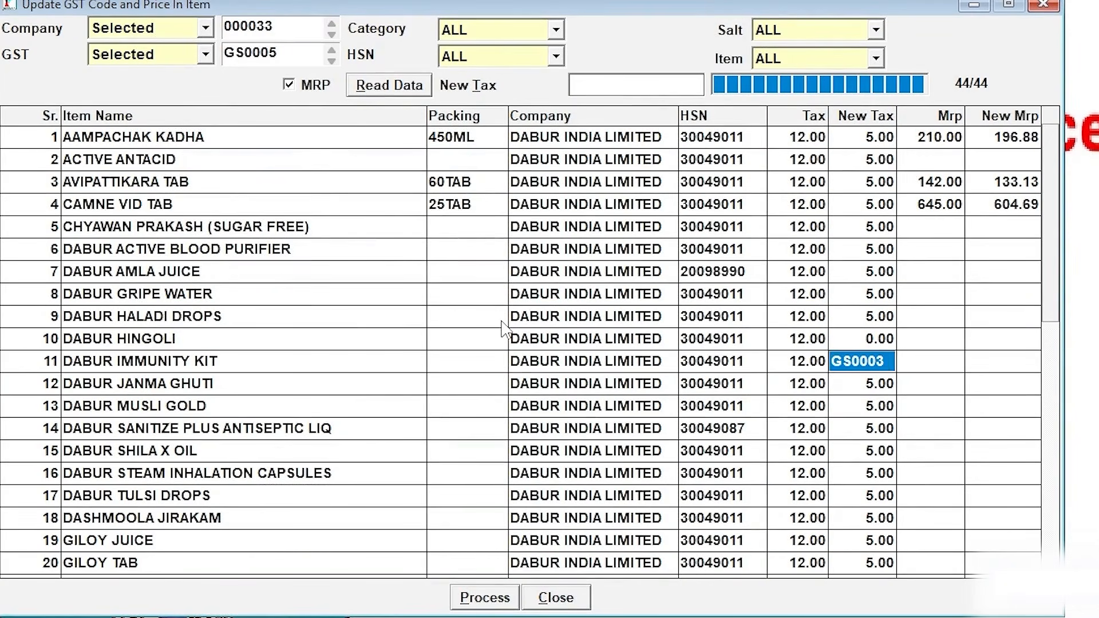
{"action": "key", "text": "Return"}
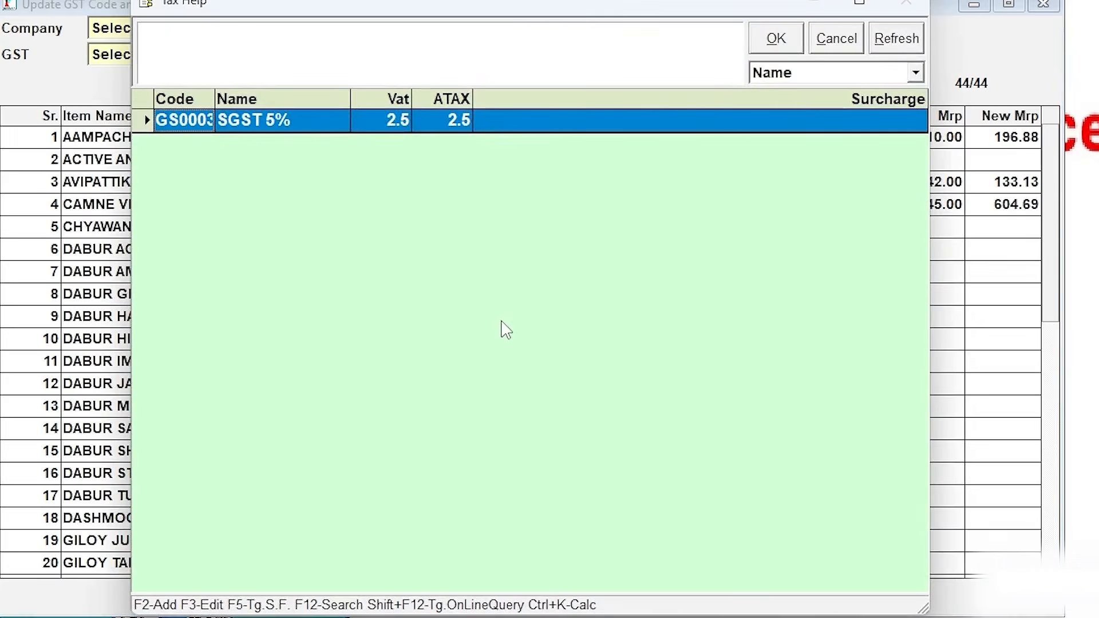
{"action": "type", "text": "sg"}
{"action": "key", "text": "Down"}
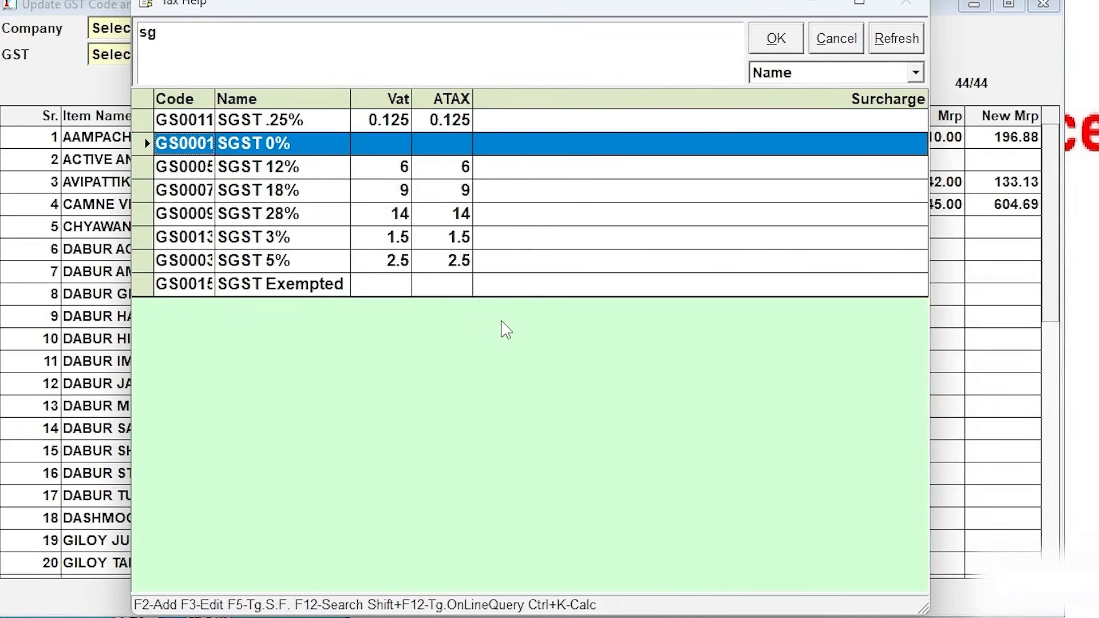
{"action": "key", "text": "Return"}
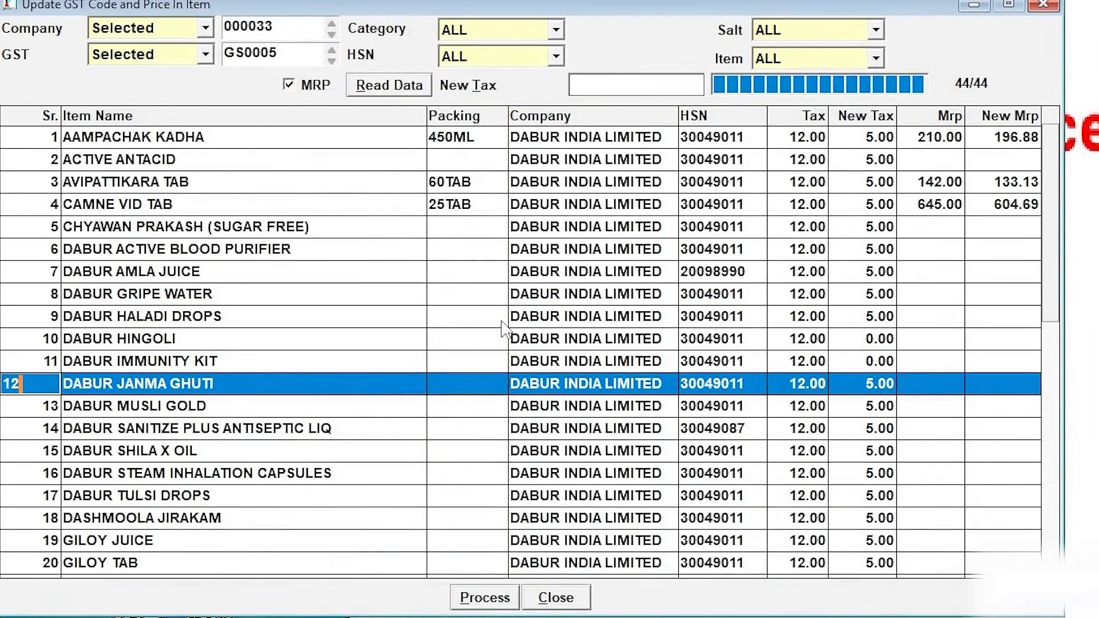
Check the new tax code of DABUR IMMUNITY KIT and enter GS0001 as the new tax of DABUR TULSI DROPS.
{"action": "key", "text": "Up"}
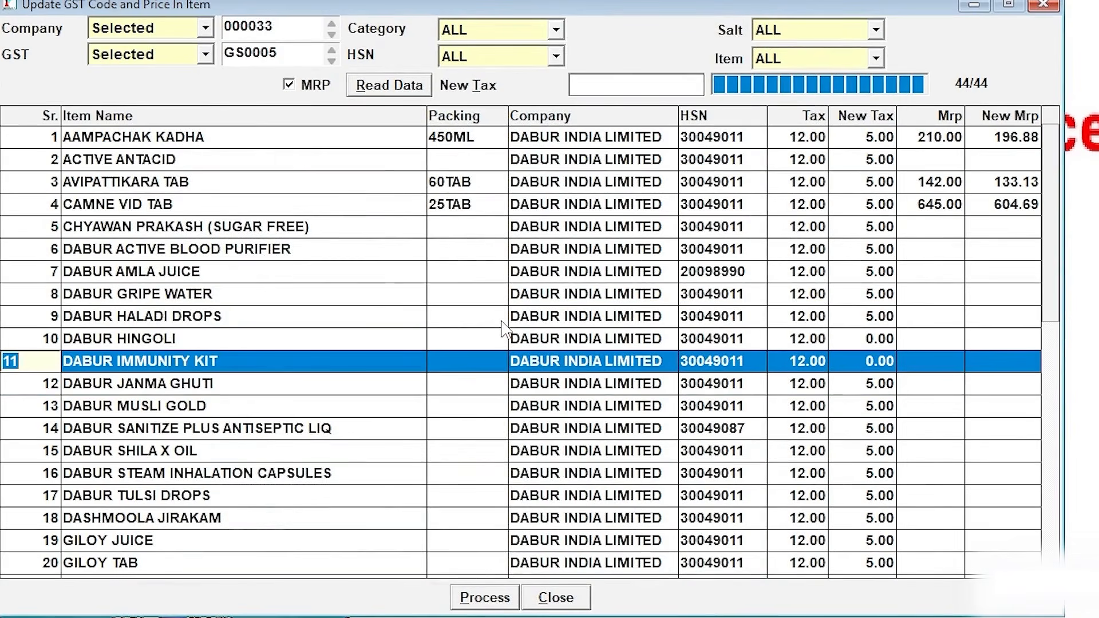
{"action": "key", "text": "Return"}
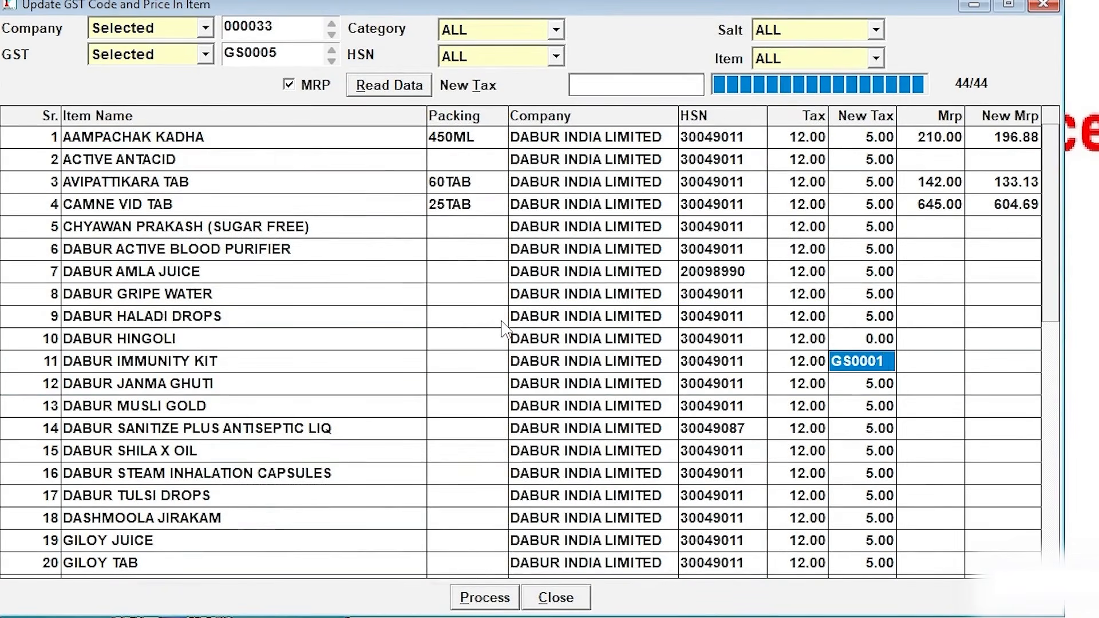
{"action": "key", "text": "Down"}
{"action": "key", "text": "Down"}
{"action": "key", "text": "Down"}
{"action": "key", "text": "Down"}
{"action": "key", "text": "Down"}
{"action": "key", "text": "Down"}
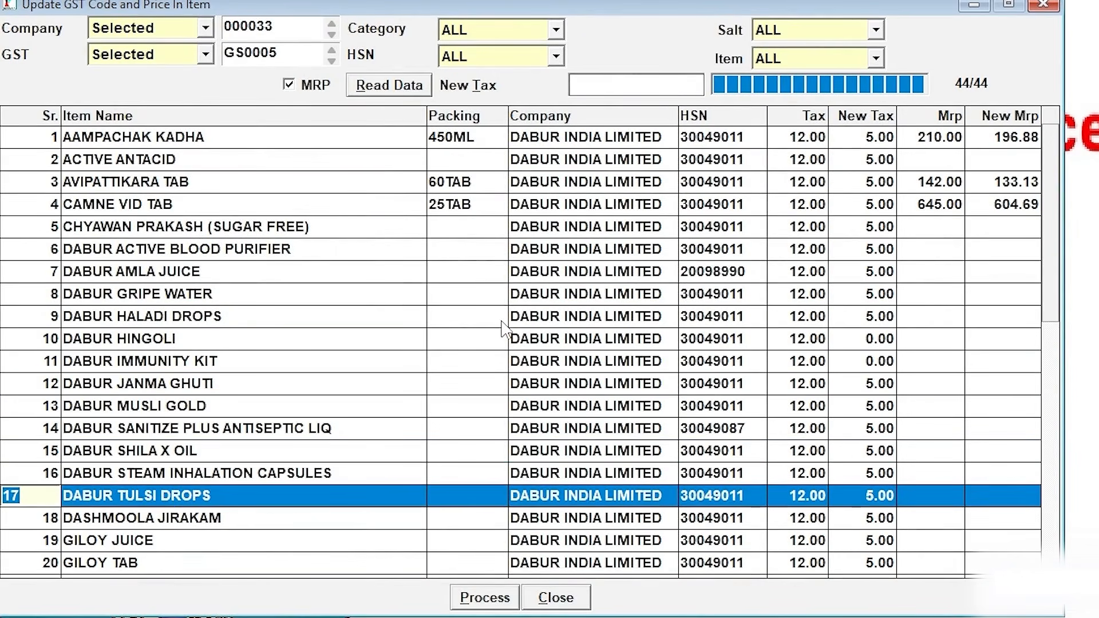
{"action": "key", "text": "Return"}
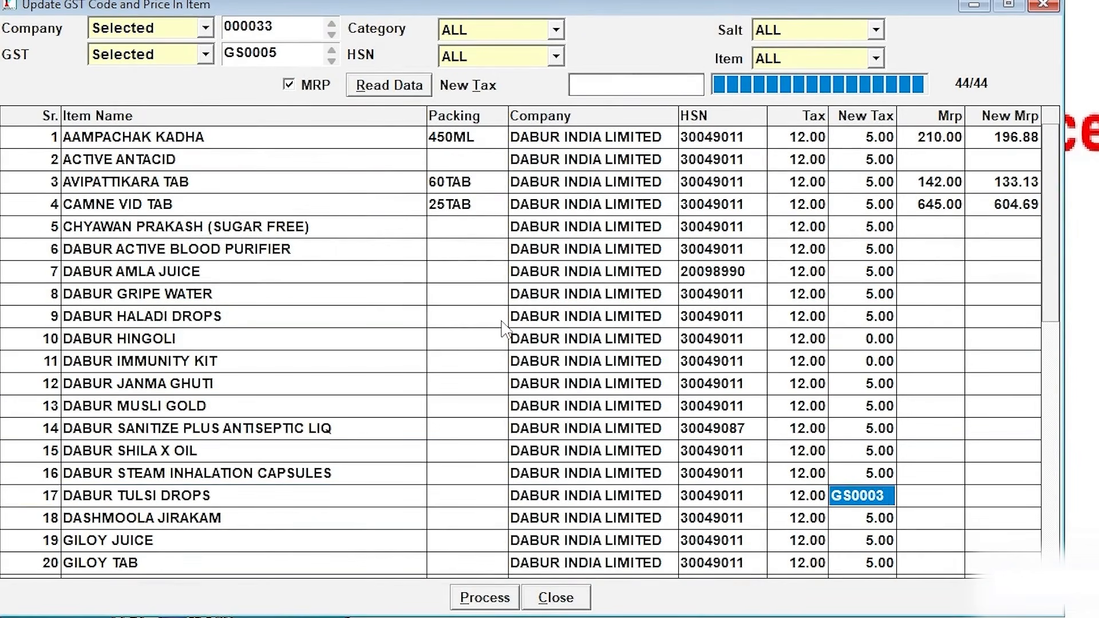
{"action": "key", "text": "BackSpace"}
{"action": "type", "text": "1"}
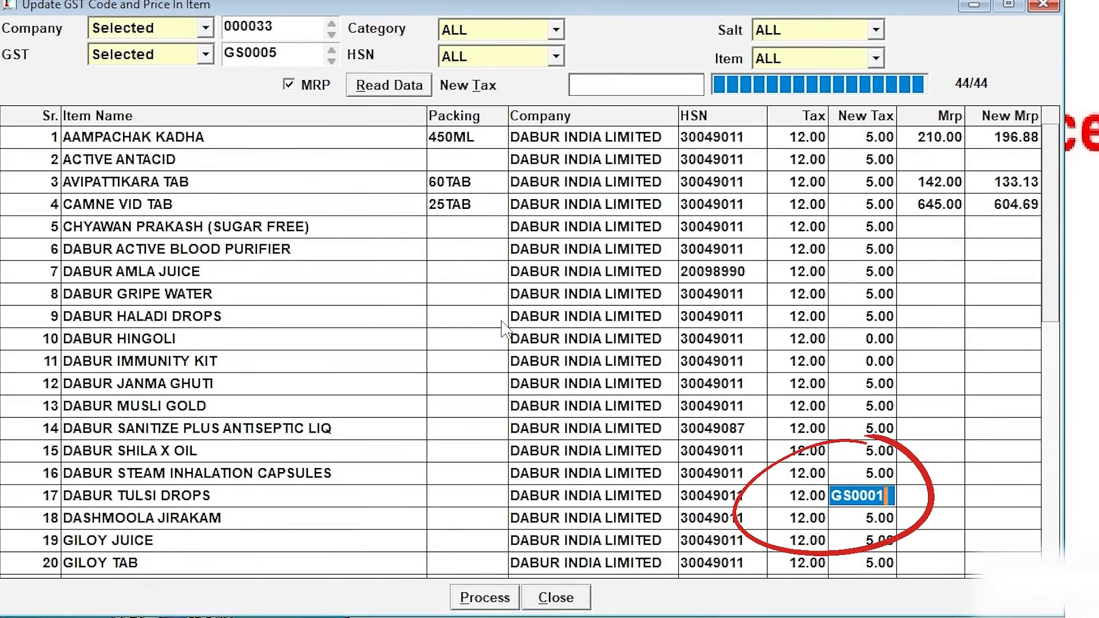
{"action": "key", "text": "Down"}
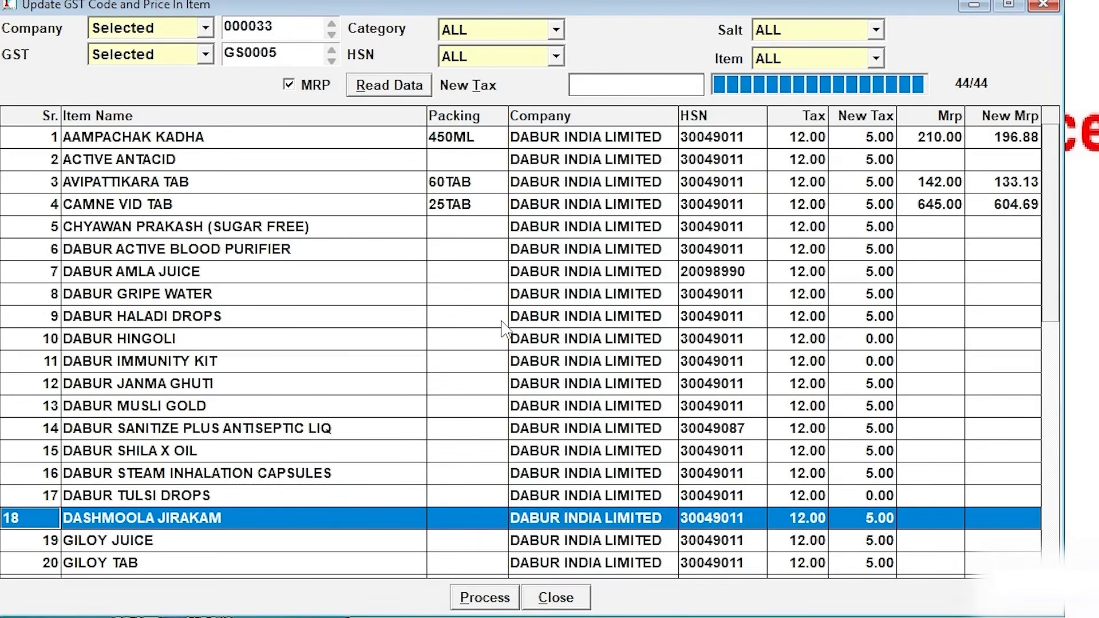
Look through the item rows down to MADHU RAKSHAK, reviewing their new tax rates and new MRPs.
{"action": "key", "text": "Down"}
{"action": "key", "text": "Down"}
{"action": "key", "text": "Down"}
{"action": "key", "text": "Down"}
{"action": "key", "text": "Down"}
{"action": "key", "text": "Down"}
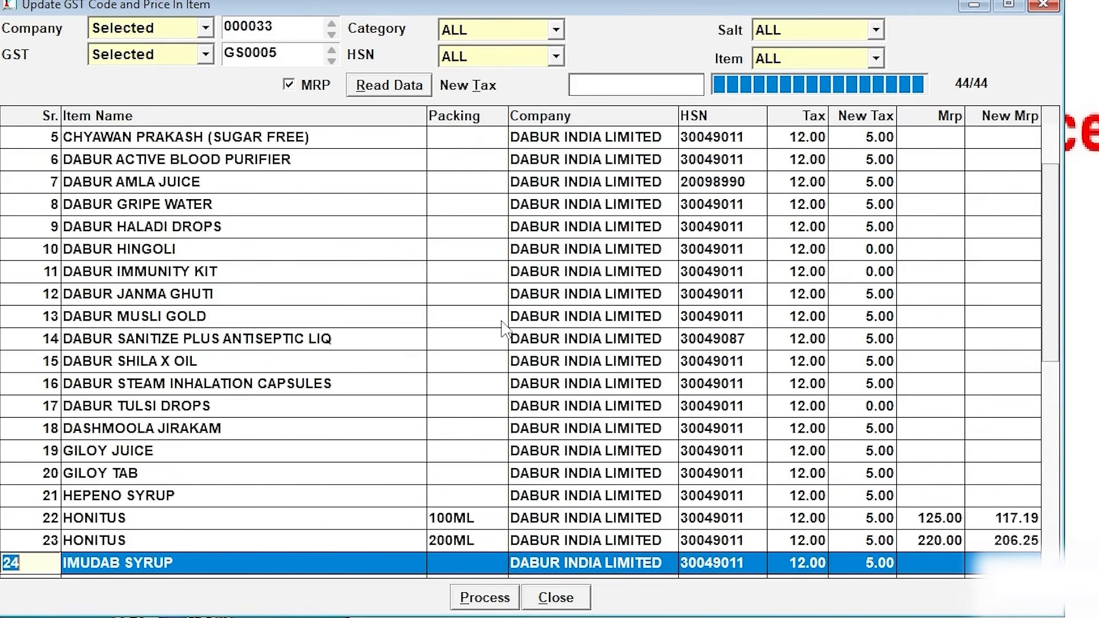
{"action": "key", "text": "Down"}
{"action": "key", "text": "Up"}
{"action": "key", "text": "Up"}
{"action": "key", "text": "Up"}
{"action": "key", "text": "Down"}
{"action": "key", "text": "Down"}
{"action": "key", "text": "Down"}
{"action": "key", "text": "Down"}
{"action": "key", "text": "Down"}
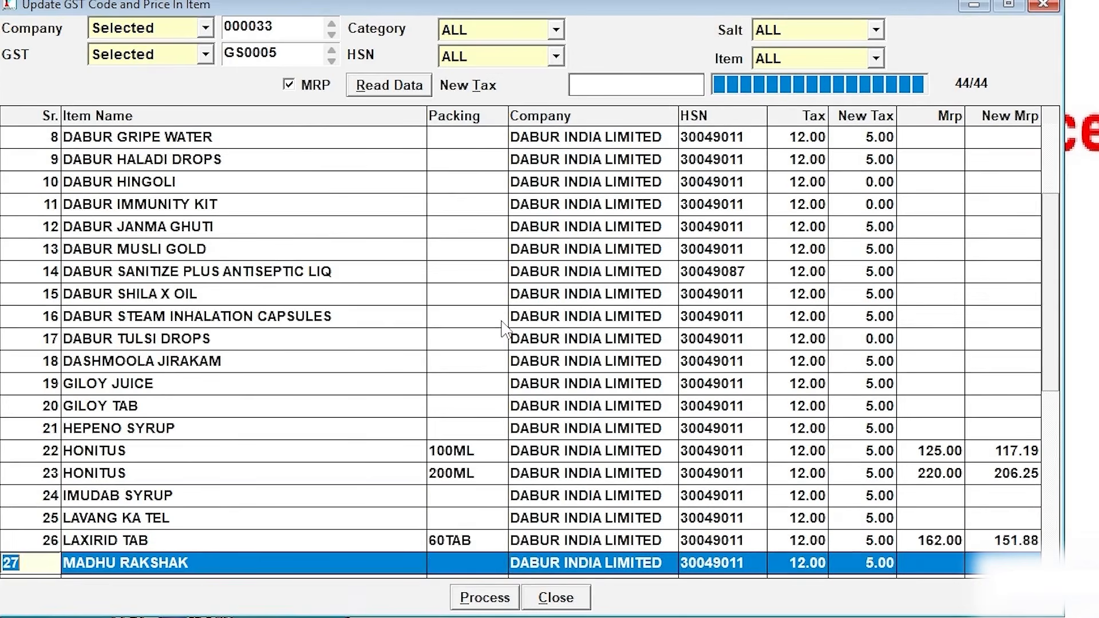
{"action": "key", "text": "Up"}
{"action": "key", "text": "Up"}
{"action": "key", "text": "Up"}
{"action": "key", "text": "Up"}
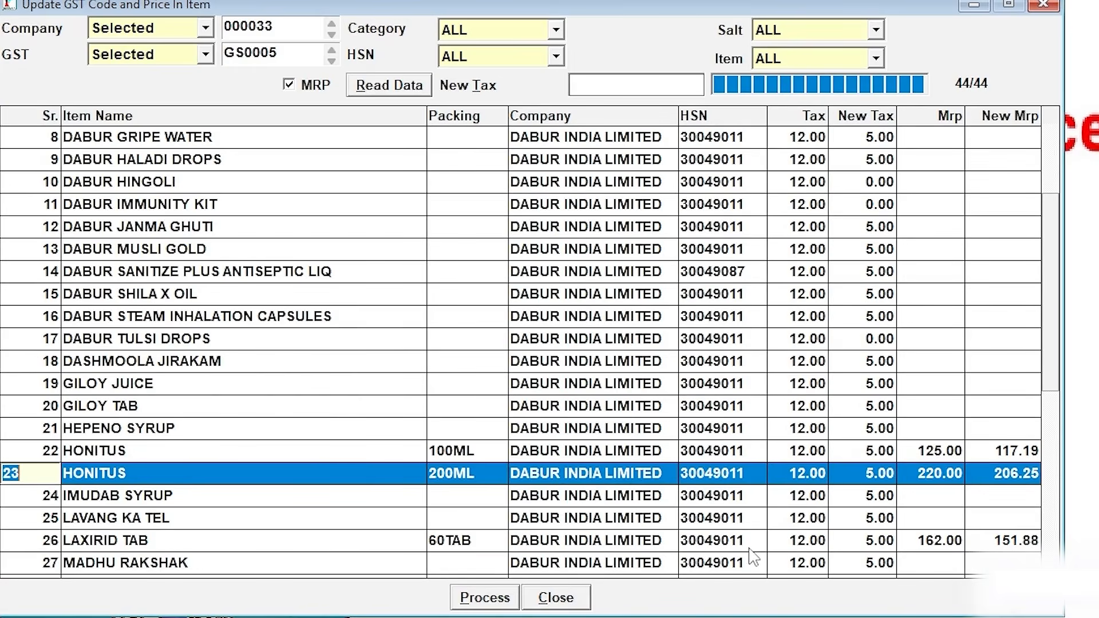
Look up HSN codes beginning with 3004 and set the HSN of LAVANG KA TEL to 30041030.
{"action": "left_click", "coordinate": [89, 521]}
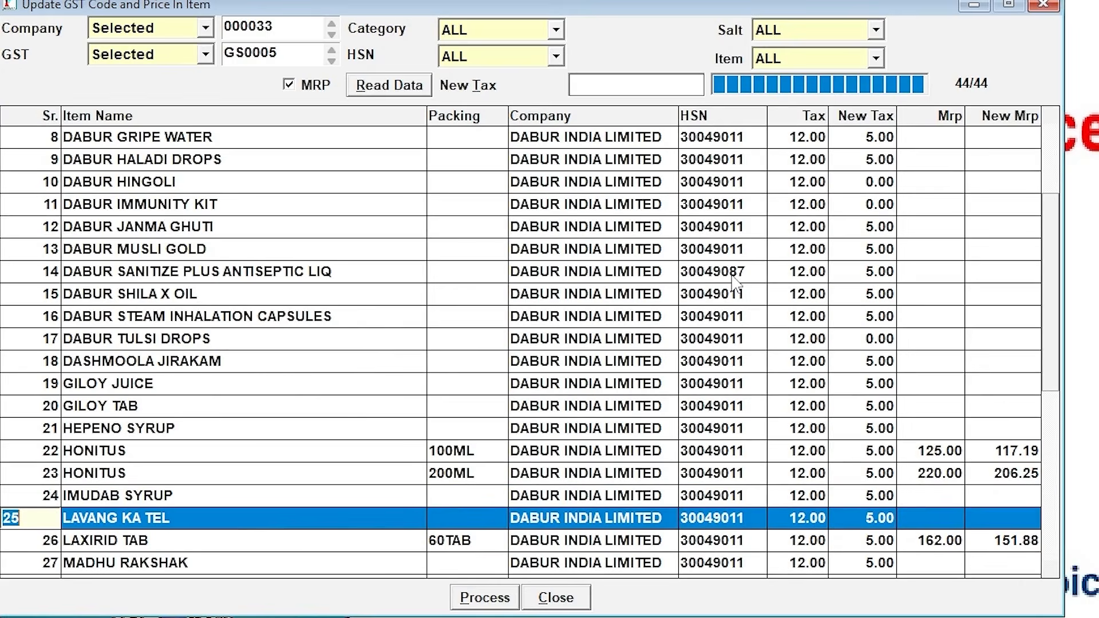
{"action": "left_click", "coordinate": [747, 517]}
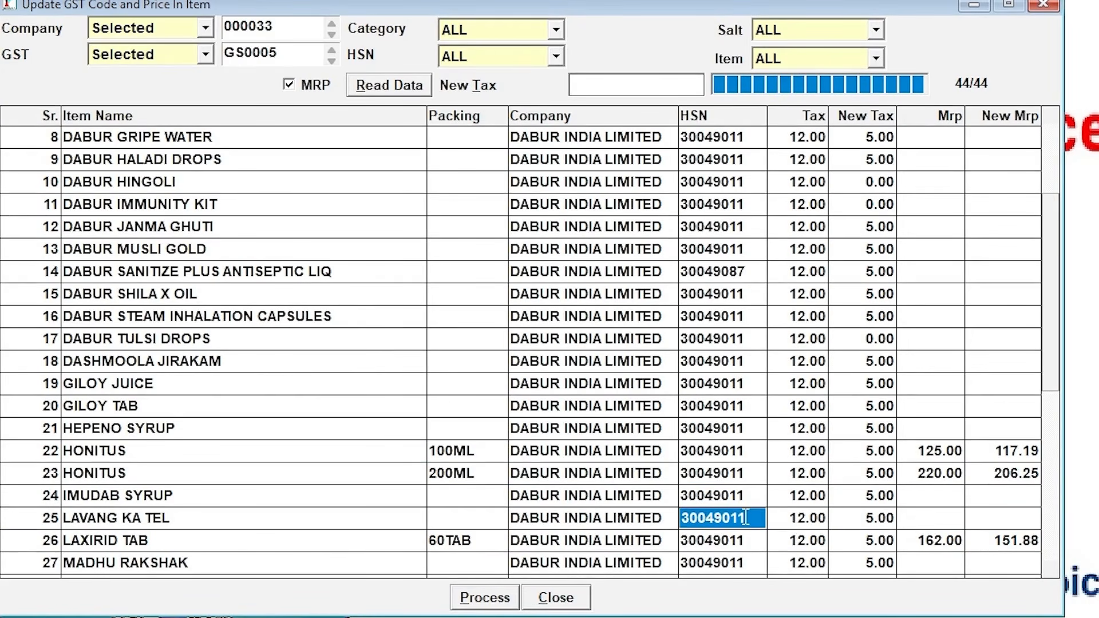
{"action": "key", "text": "F1"}
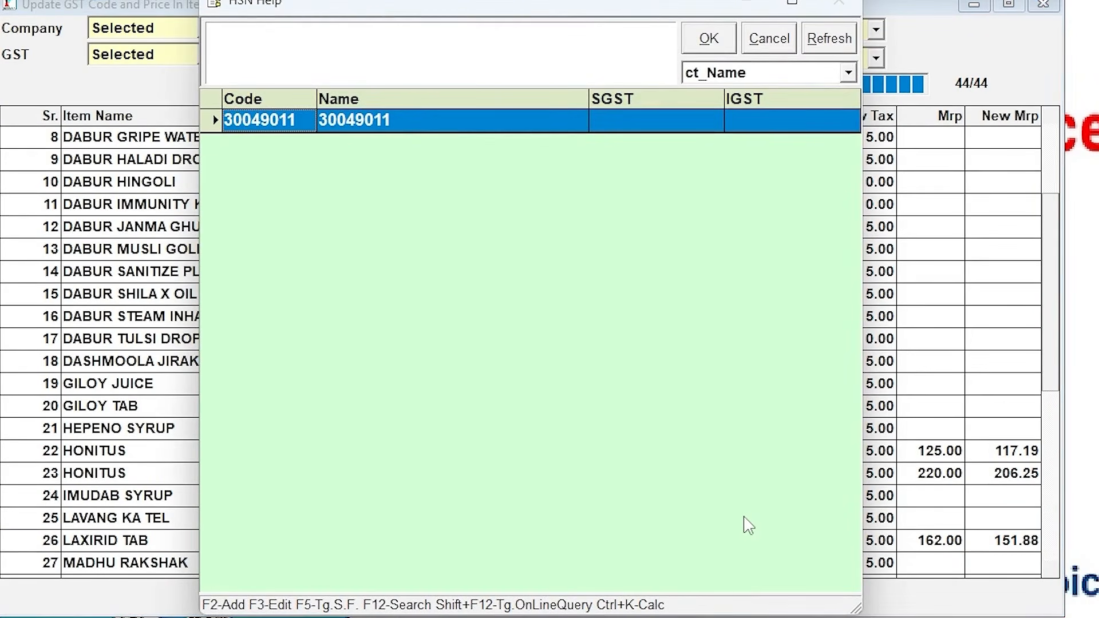
{"action": "type", "text": "300"}
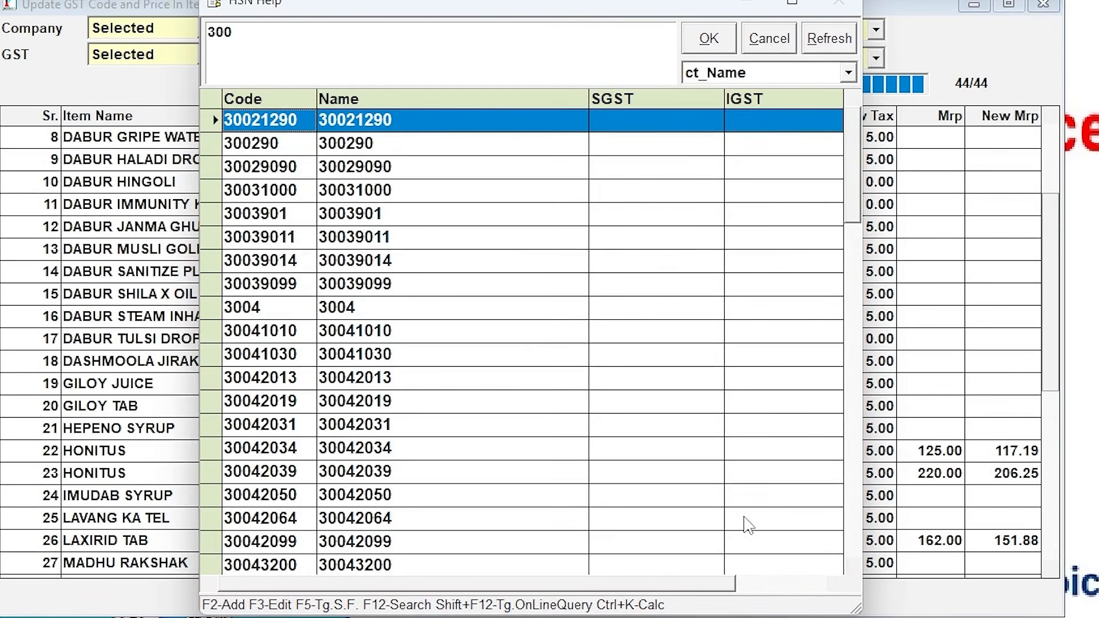
{"action": "type", "text": "4"}
{"action": "key", "text": "Down"}
{"action": "key", "text": "Down"}
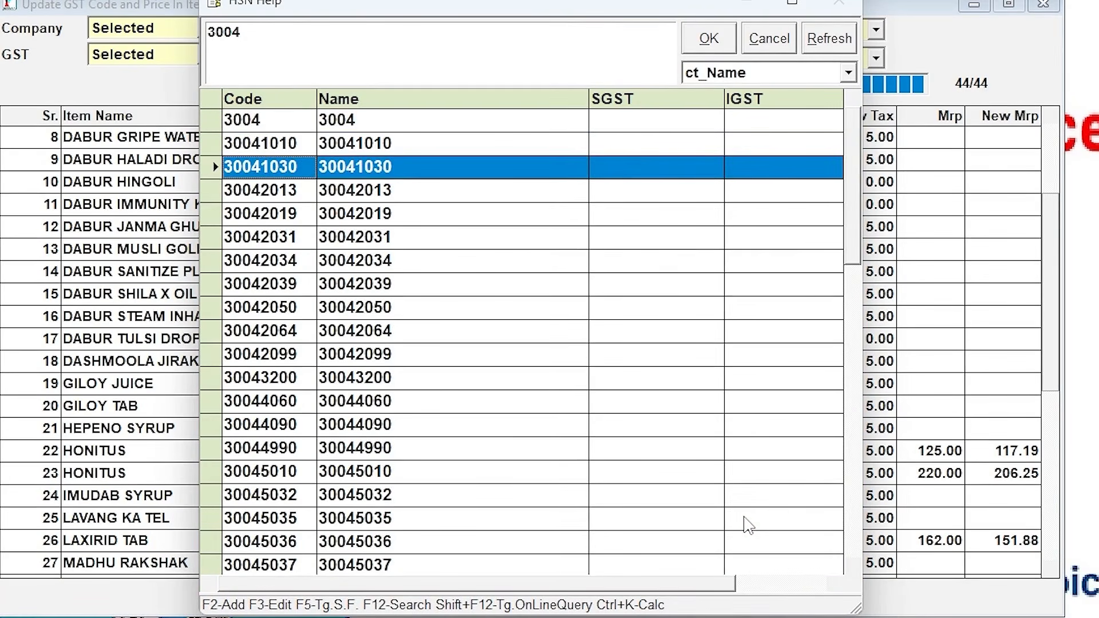
{"action": "key", "text": "Return"}
{"action": "key", "text": "Return"}
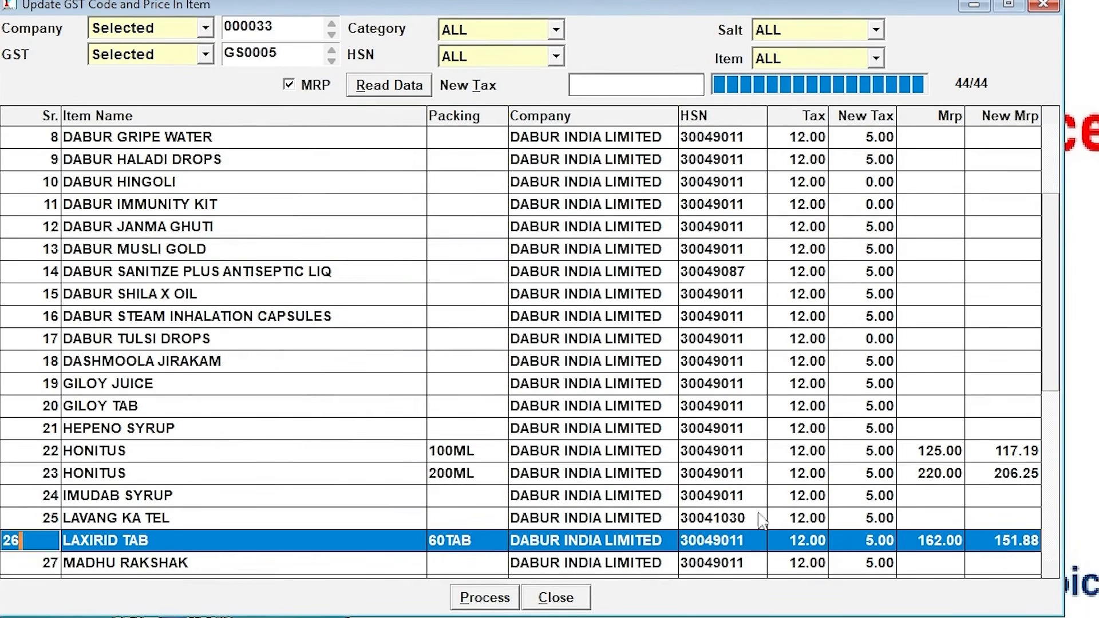
Process the tax and MRP update for the listed DABUR INDIA LIMITED items and confirm it.
{"action": "left_click", "coordinate": [483, 602]}
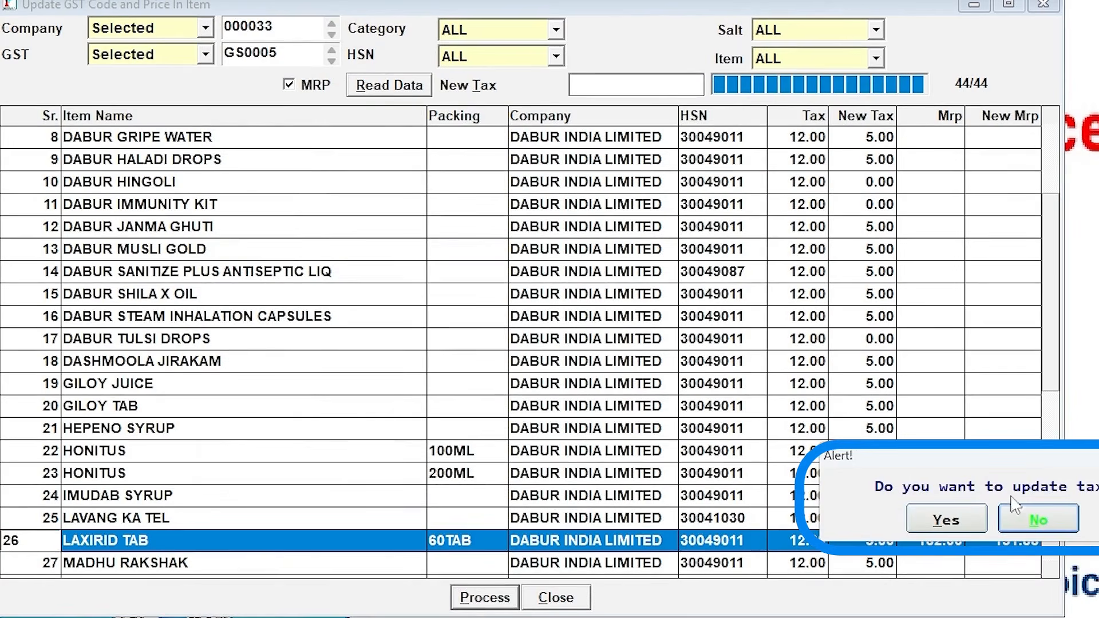
{"action": "left_click", "coordinate": [941, 521]}
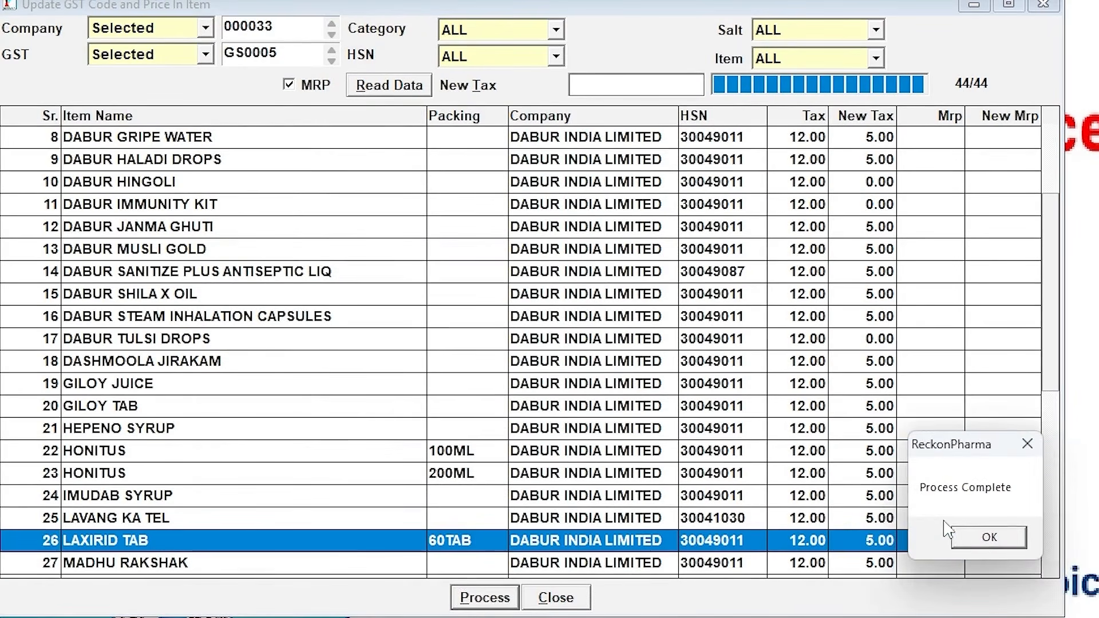
{"action": "left_click", "coordinate": [983, 535]}
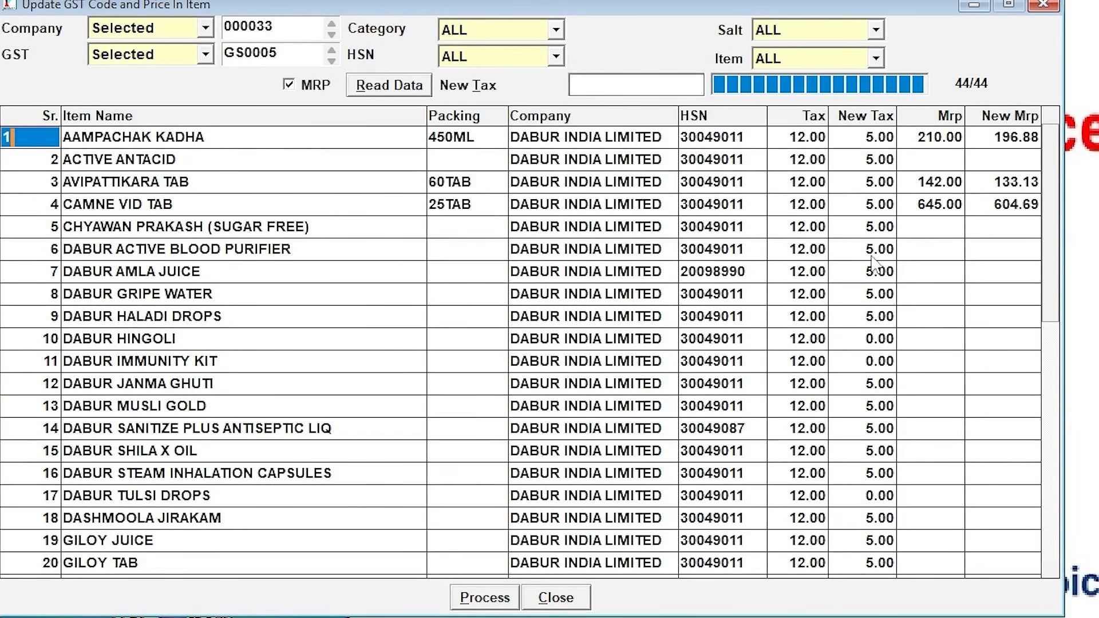
Change the GST filter to SGST 18% and read the matching DABUR INDIA LIMITED items.
{"action": "left_click", "coordinate": [865, 205]}
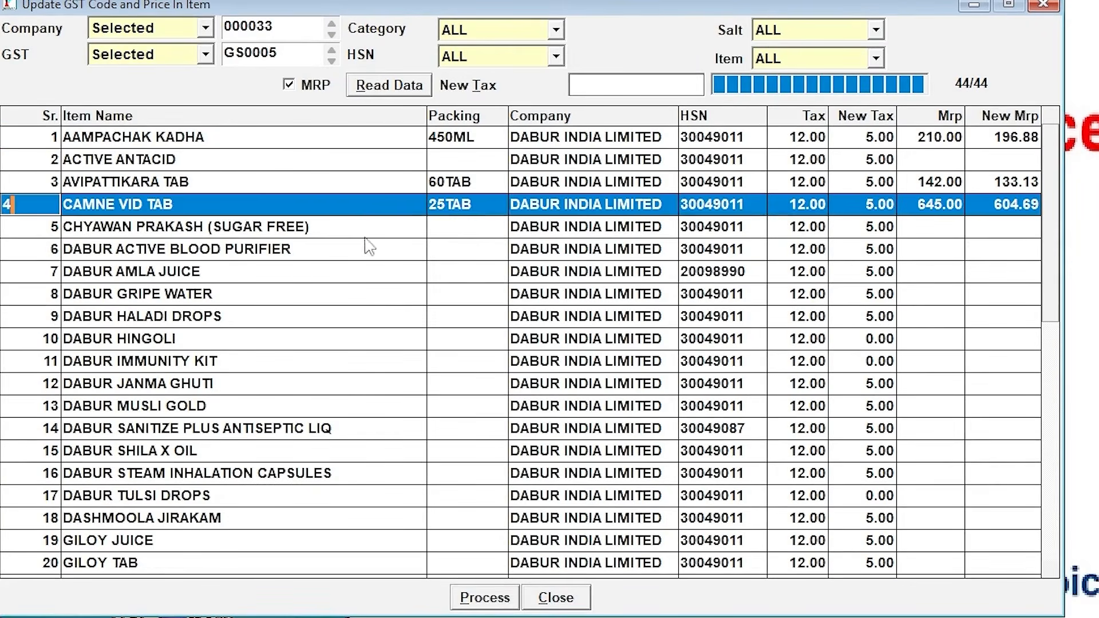
{"action": "left_click", "coordinate": [263, 60]}
{"action": "type", "text": "sgs"}
{"action": "left_click", "coordinate": [315, 186]}
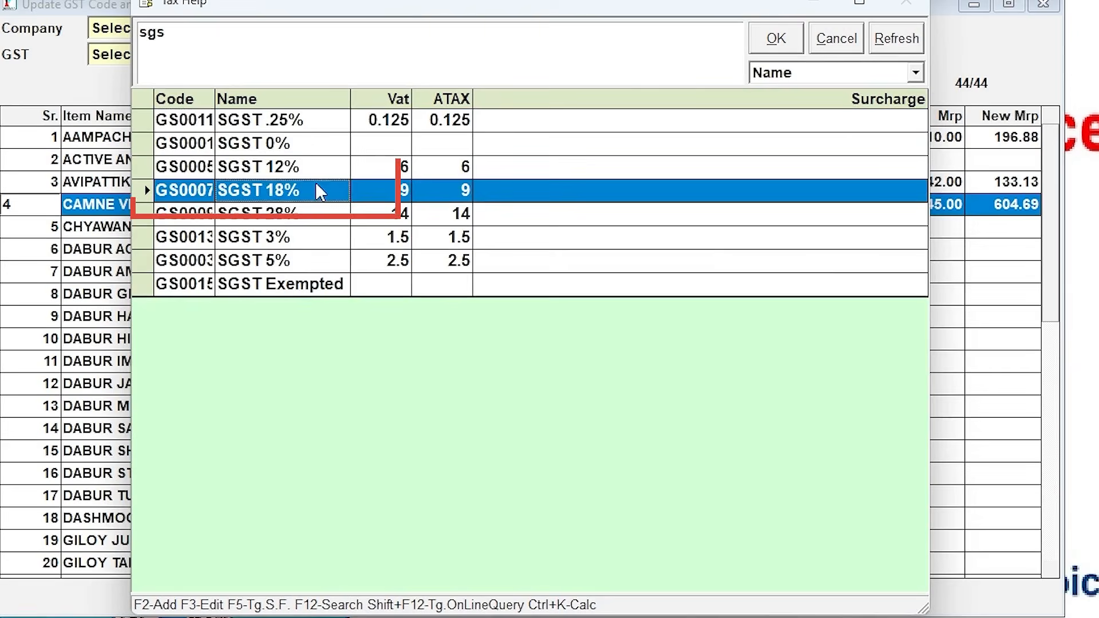
{"action": "left_click", "coordinate": [776, 43]}
{"action": "left_click", "coordinate": [380, 86]}
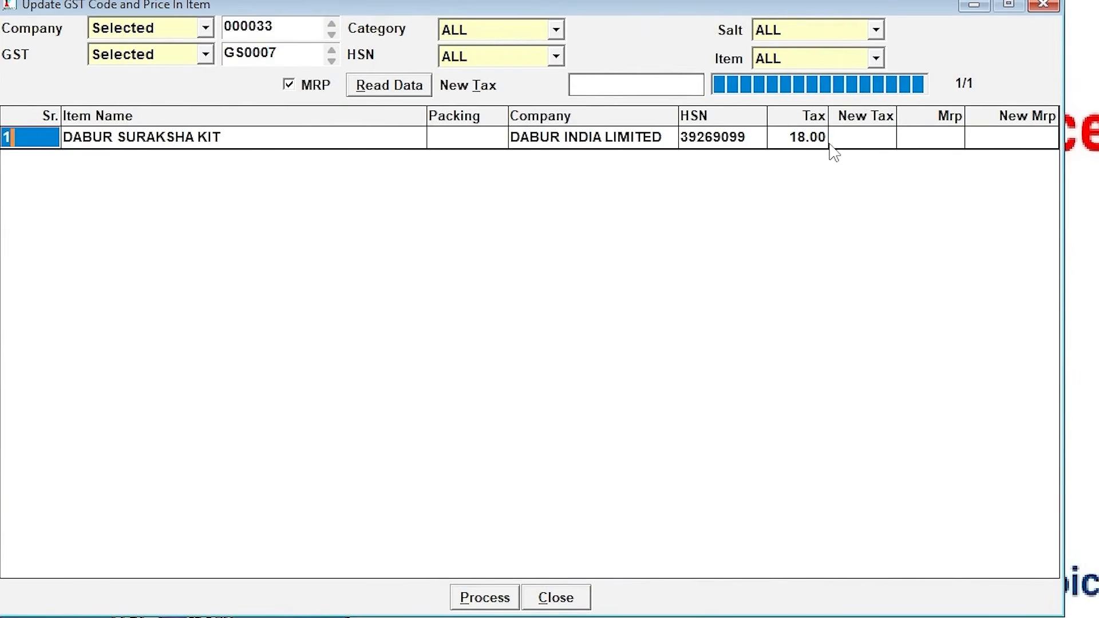
Set the new tax of DABUR SURAKSHA KIT to SGST 18% and process the update.
{"action": "double_click", "coordinate": [863, 153]}
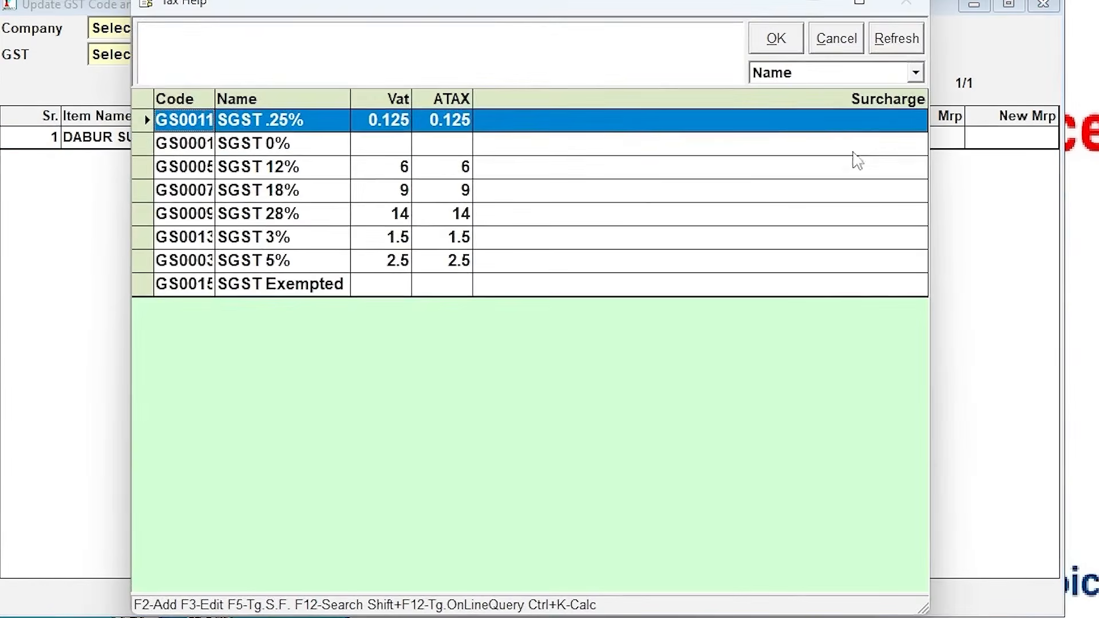
{"action": "left_click", "coordinate": [374, 194]}
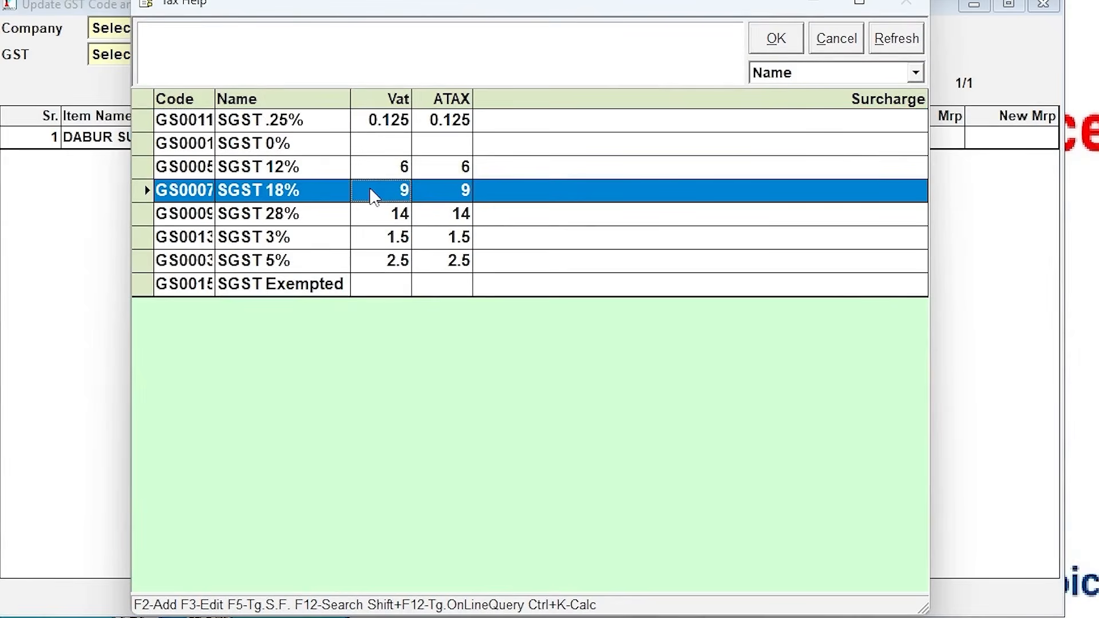
{"action": "left_click", "coordinate": [775, 39]}
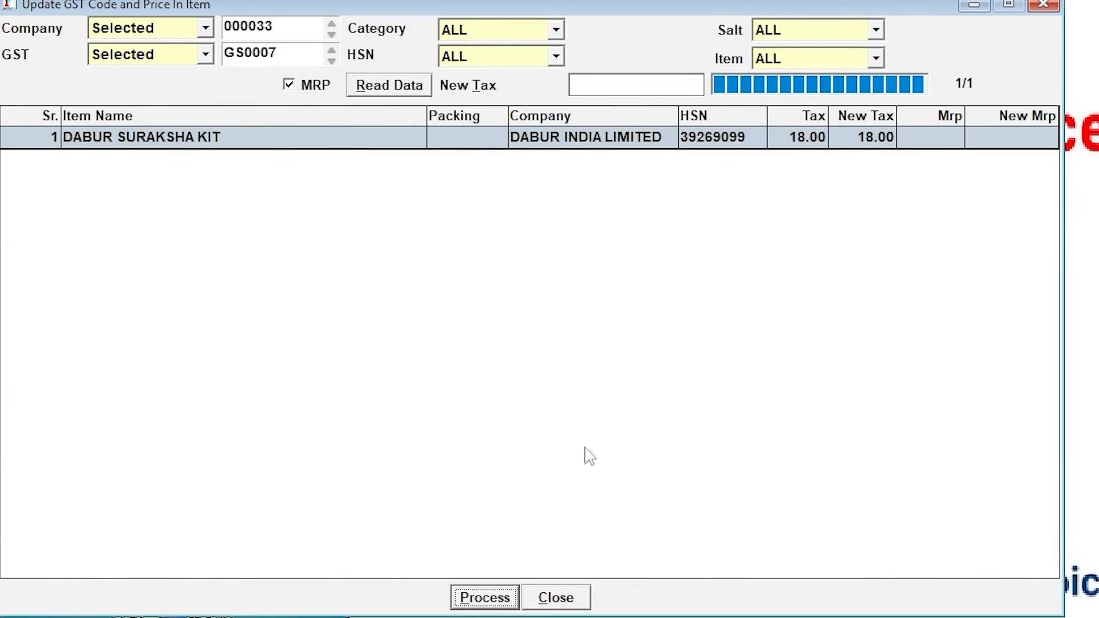
{"action": "left_click", "coordinate": [485, 598]}
{"action": "left_click", "coordinate": [945, 520]}
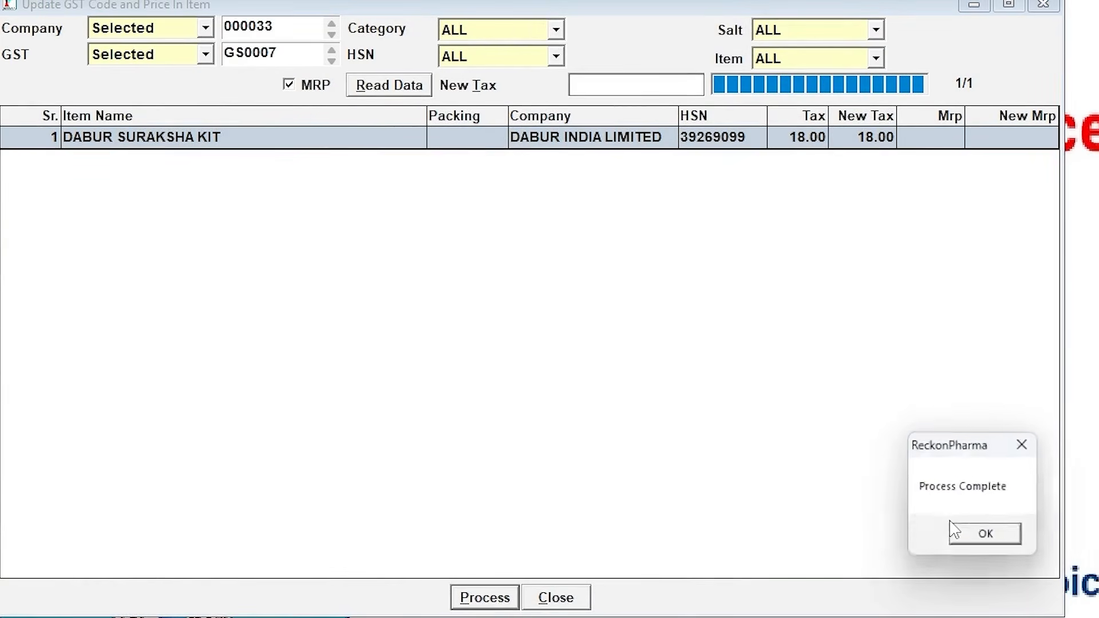
{"action": "left_click", "coordinate": [985, 537]}
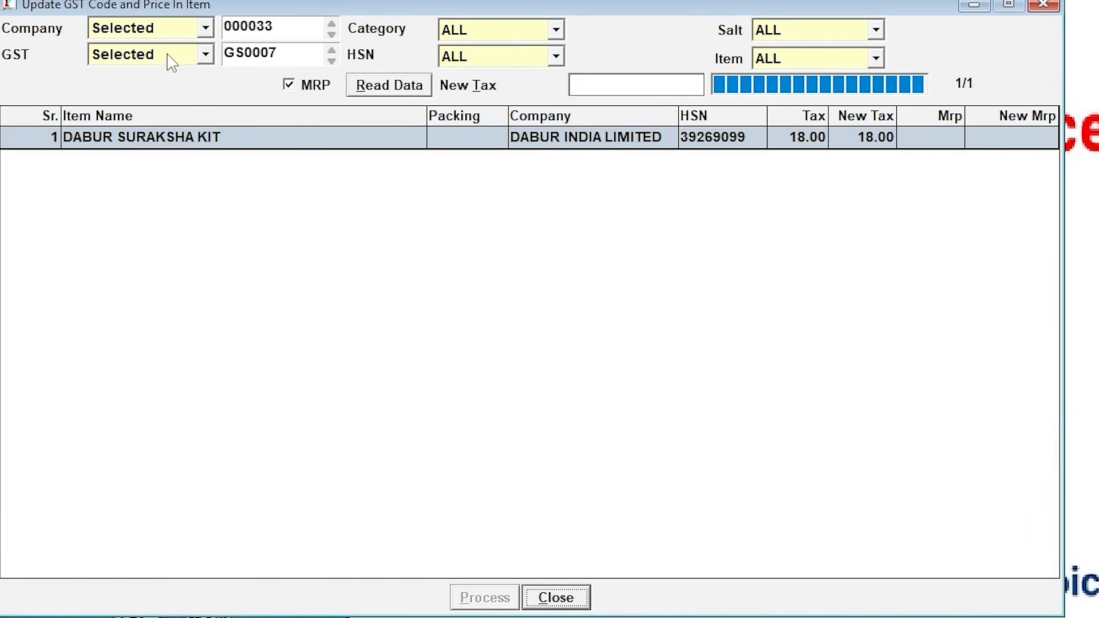
{"action": "left_click", "coordinate": [190, 57]}
{"action": "left_click", "coordinate": [170, 93]}
{"action": "double_click", "coordinate": [257, 55]}
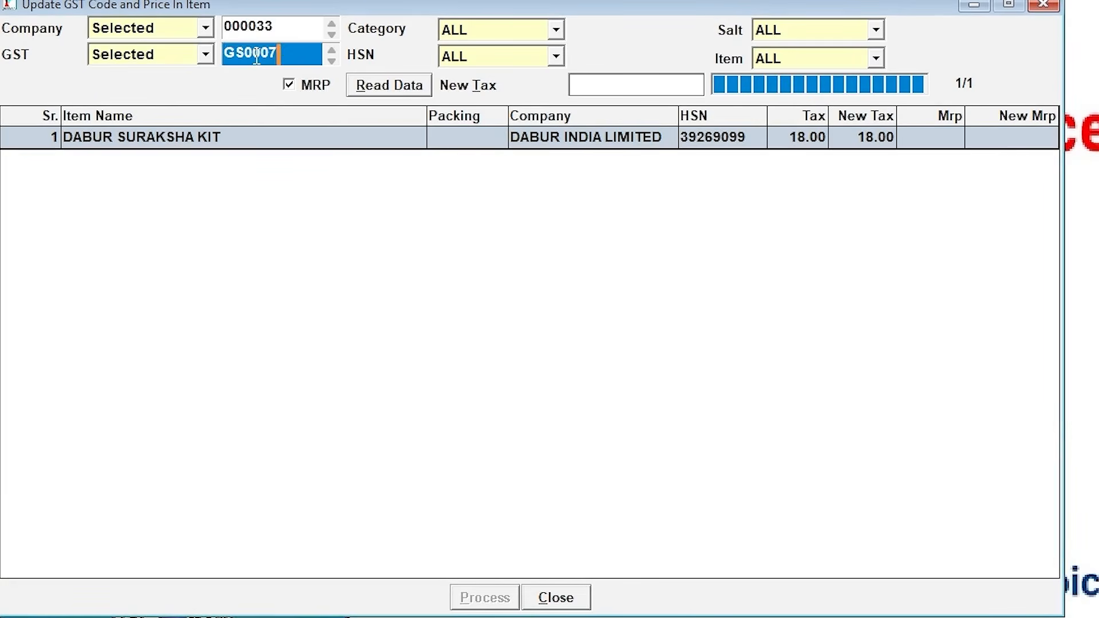
{"action": "left_click", "coordinate": [835, 39]}
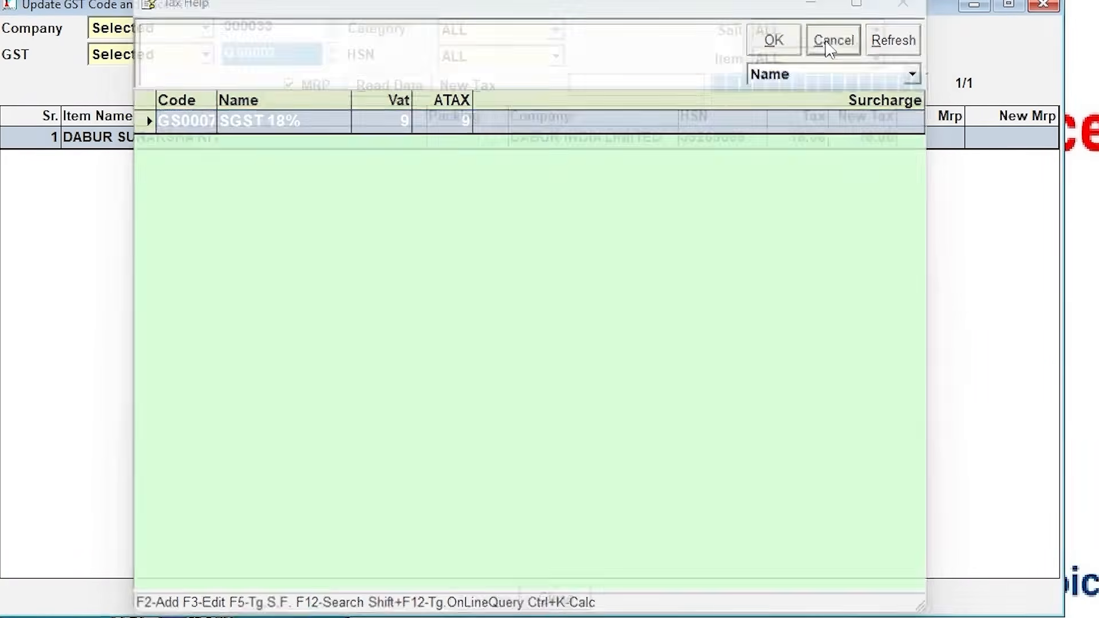
Select several companies starting with code 000415, set the GST filter to SGST 12%, and read their items.
{"action": "left_click", "coordinate": [316, 25]}
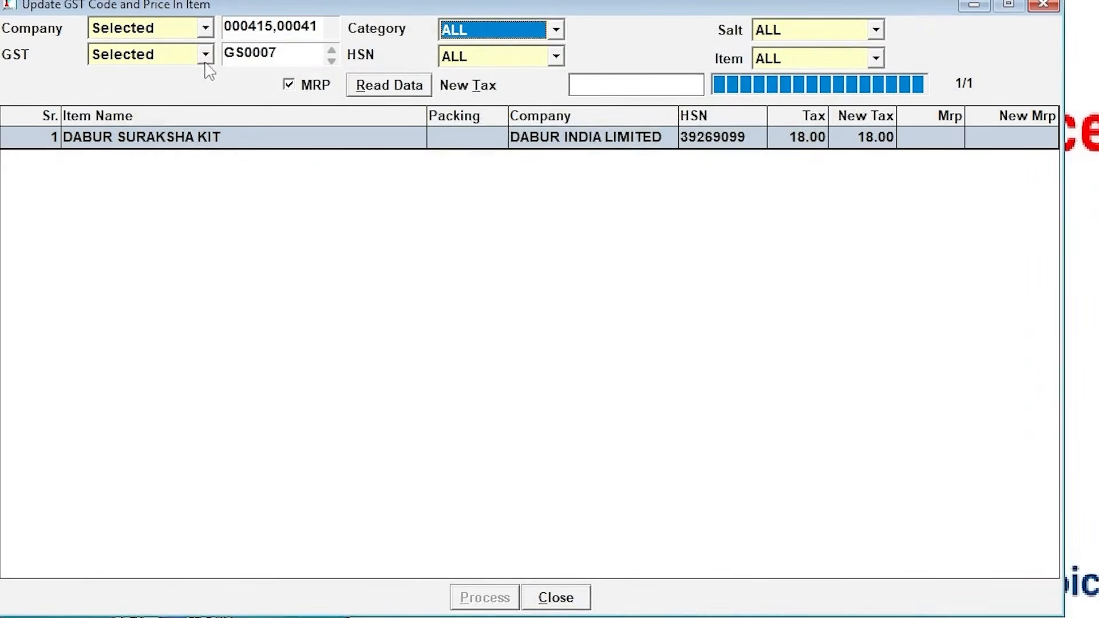
{"action": "left_click", "coordinate": [240, 52]}
{"action": "double_click", "coordinate": [240, 52]}
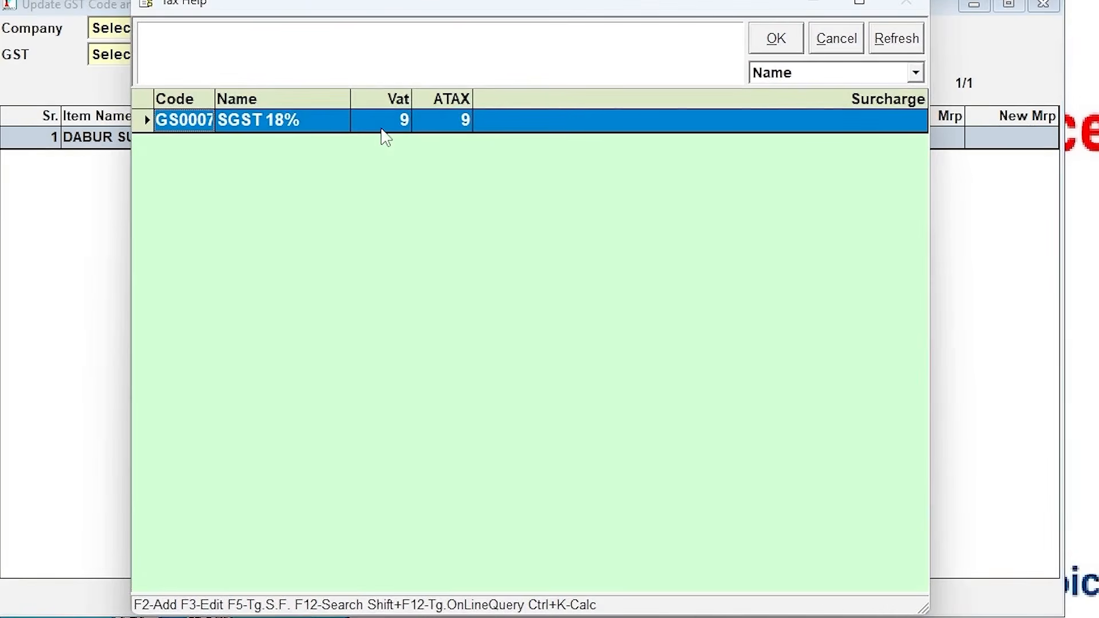
{"action": "type", "text": "sgs"}
{"action": "left_click", "coordinate": [274, 171]}
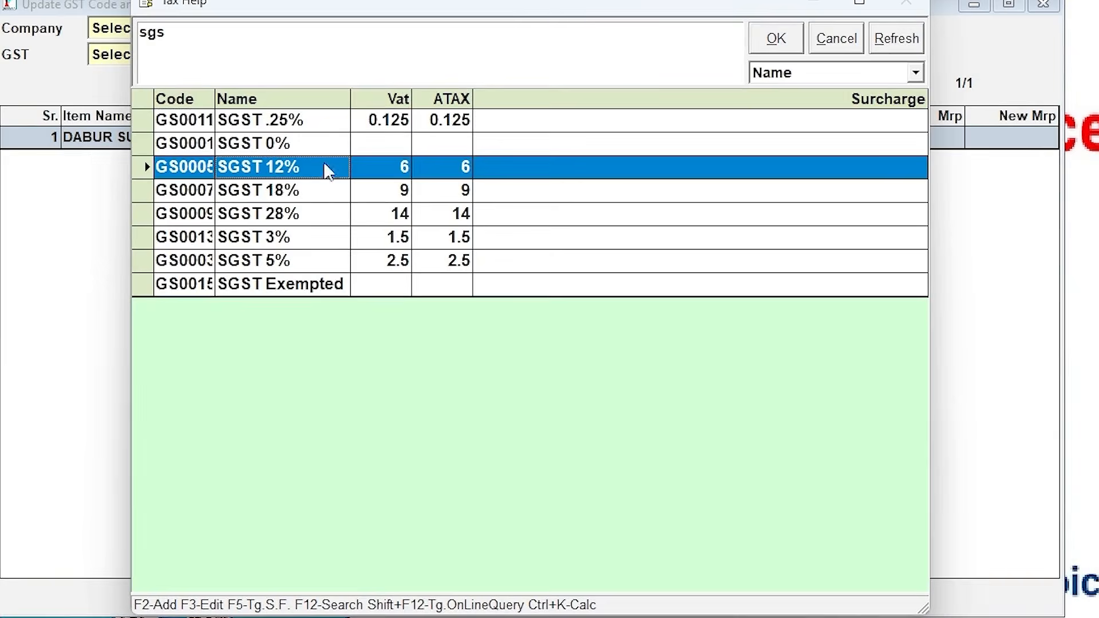
{"action": "left_click", "coordinate": [774, 40]}
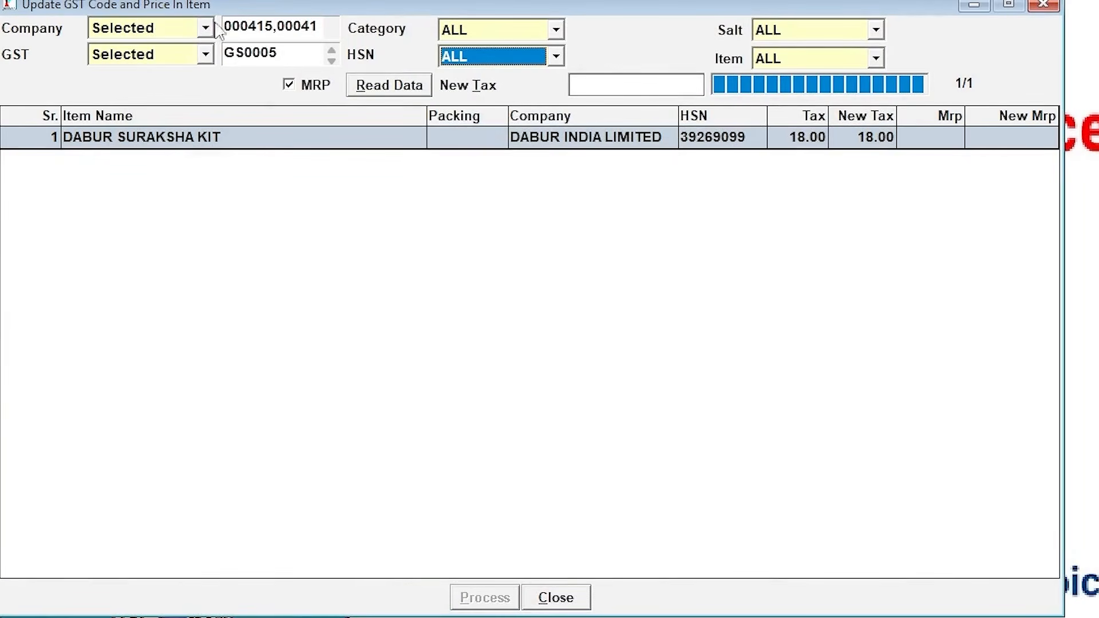
{"action": "left_click", "coordinate": [383, 87]}
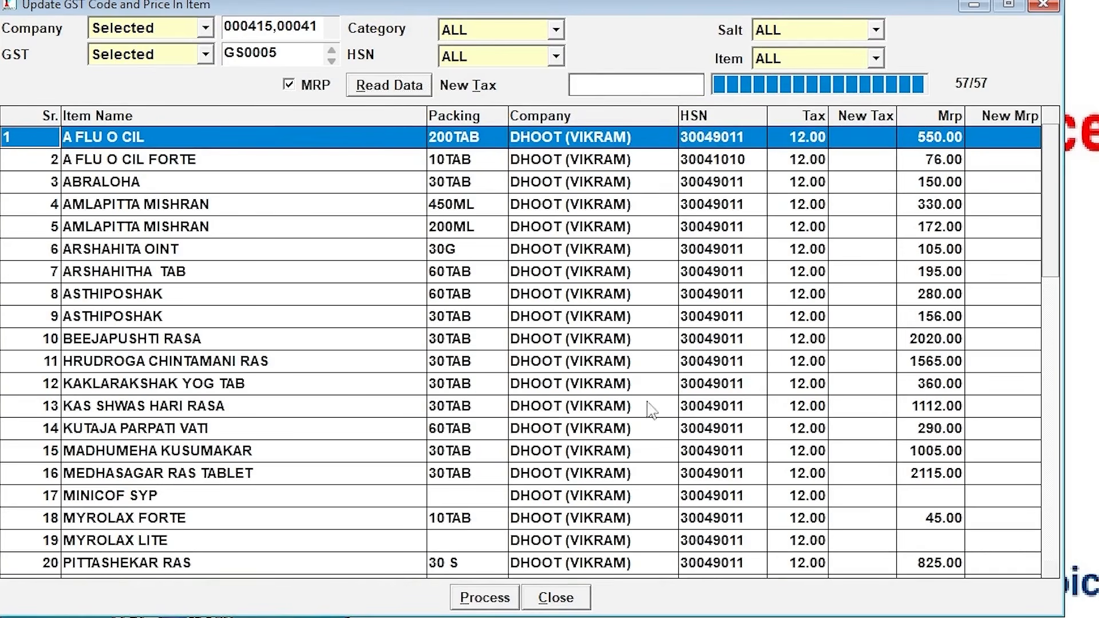
Apply SGST 5% as the new tax to all listed items and review their new MRPs.
{"action": "left_click", "coordinate": [587, 85]}
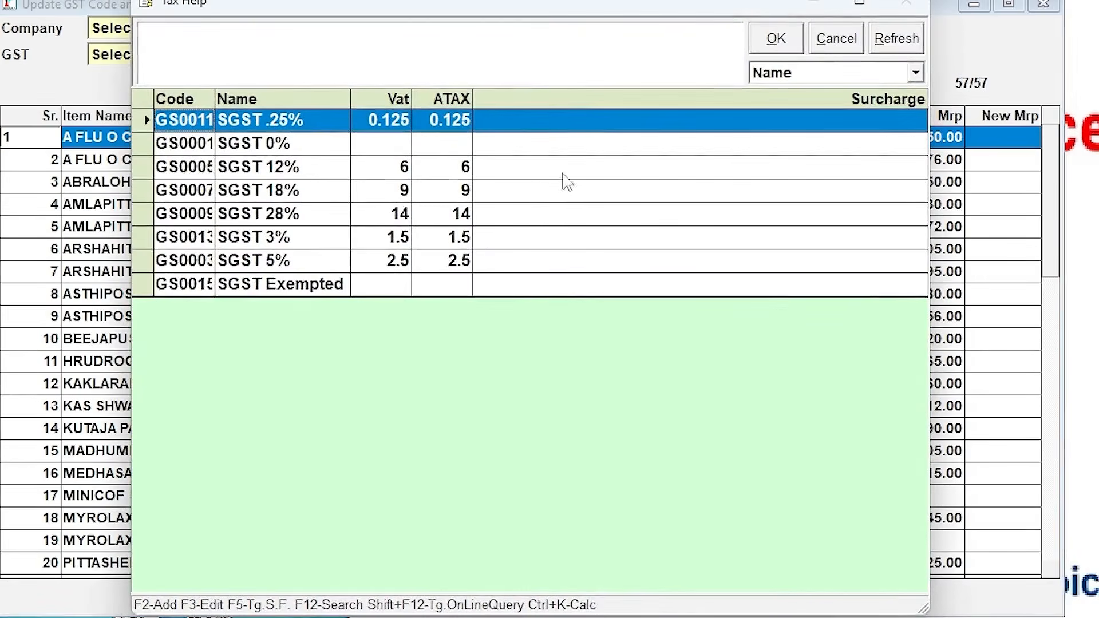
{"action": "left_click", "coordinate": [302, 263]}
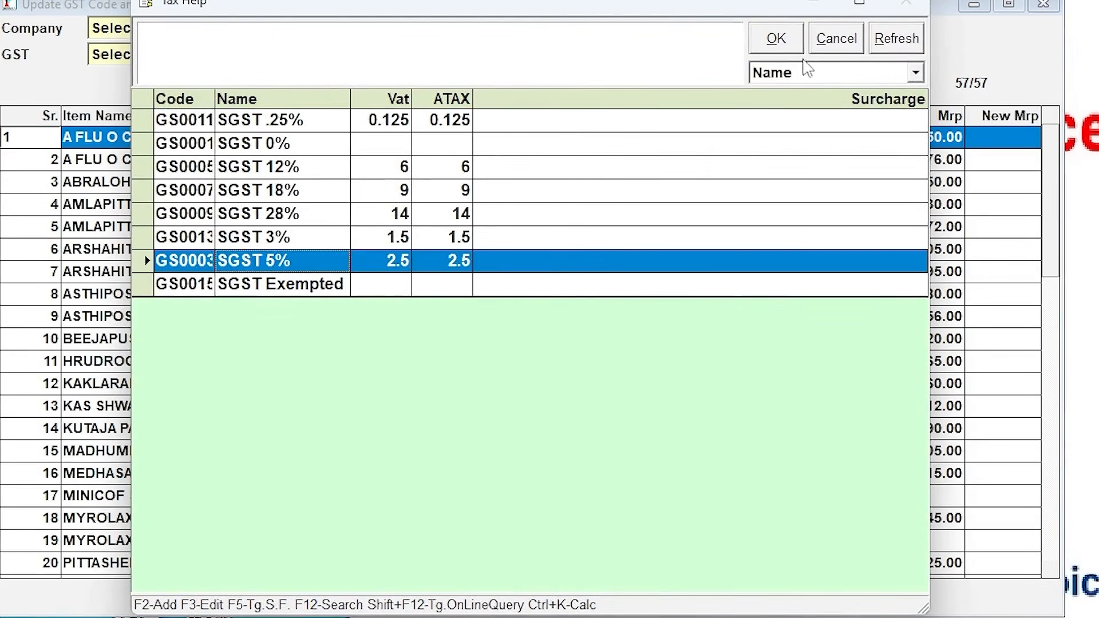
{"action": "left_click", "coordinate": [776, 38]}
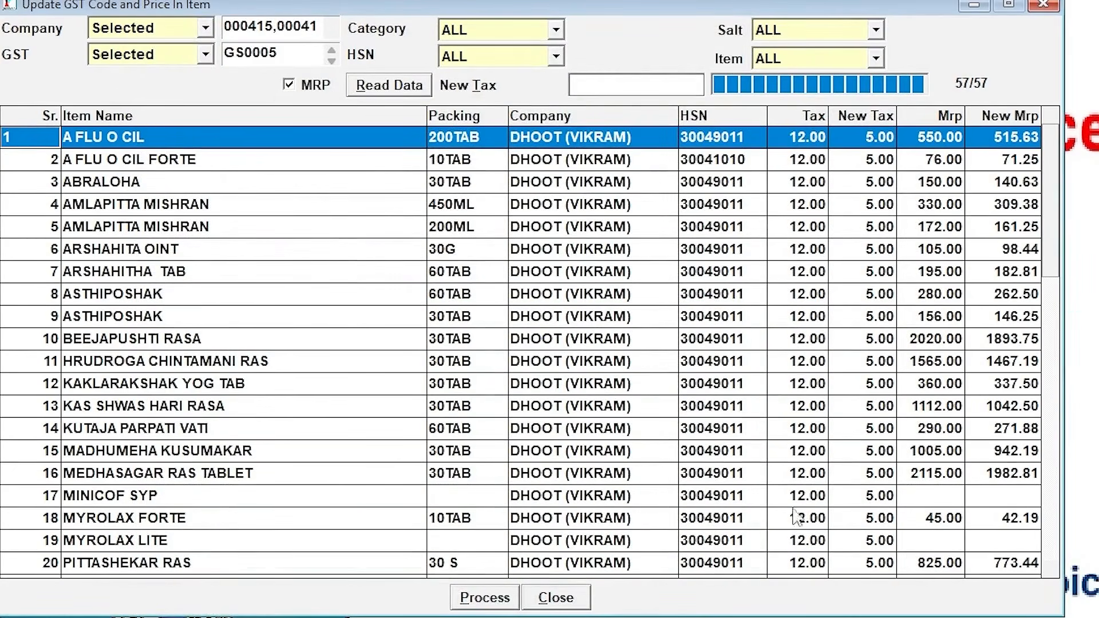
{"action": "left_click", "coordinate": [50, 387]}
{"action": "scroll", "coordinate": [51, 386], "scroll_direction": "down", "scroll_amount": 9}
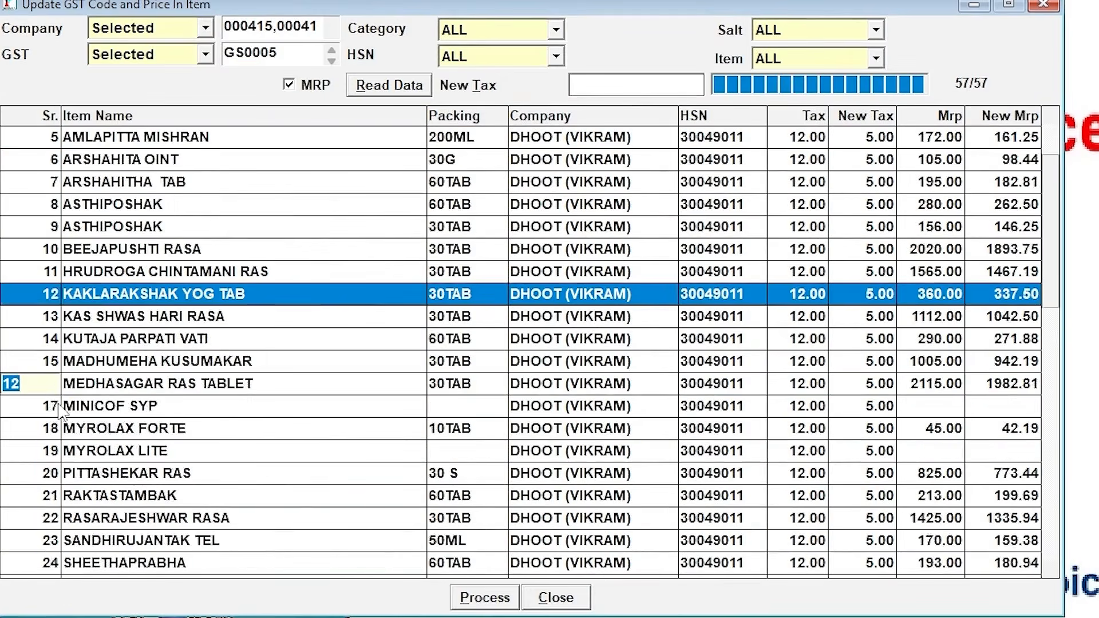
Process the tax and MRP update for the selected companies' items and confirm it.
{"action": "left_click", "coordinate": [485, 599]}
{"action": "left_click", "coordinate": [943, 518]}
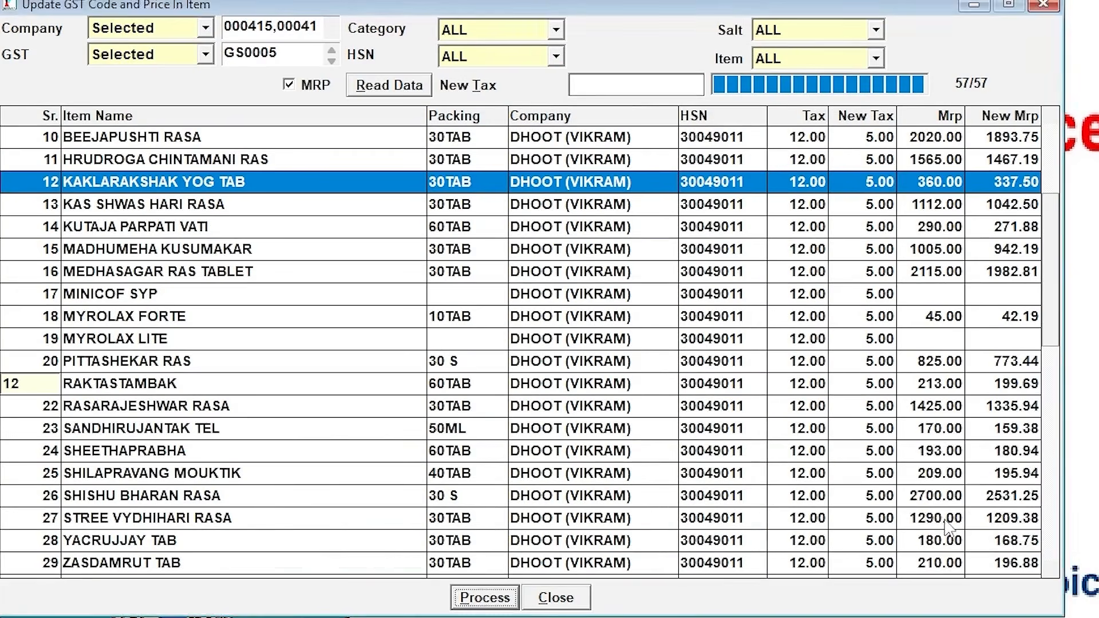
{"action": "left_click", "coordinate": [976, 538]}
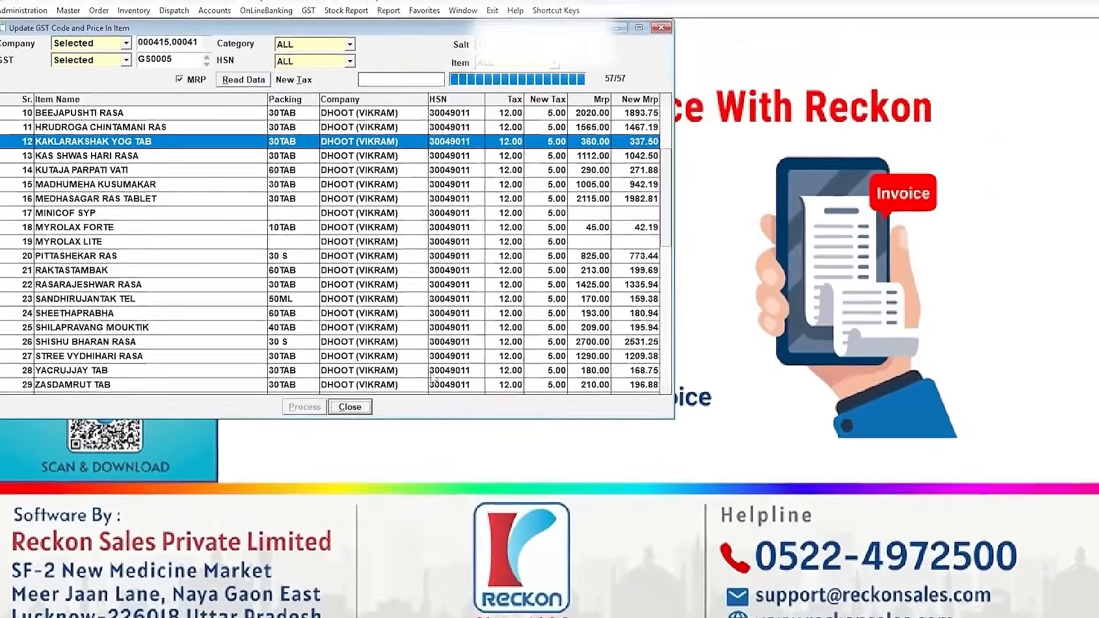
Close the item update window and run the one-time Upgrade to GST-2.0, confirming it with "sure".
{"action": "key", "text": "Escape"}
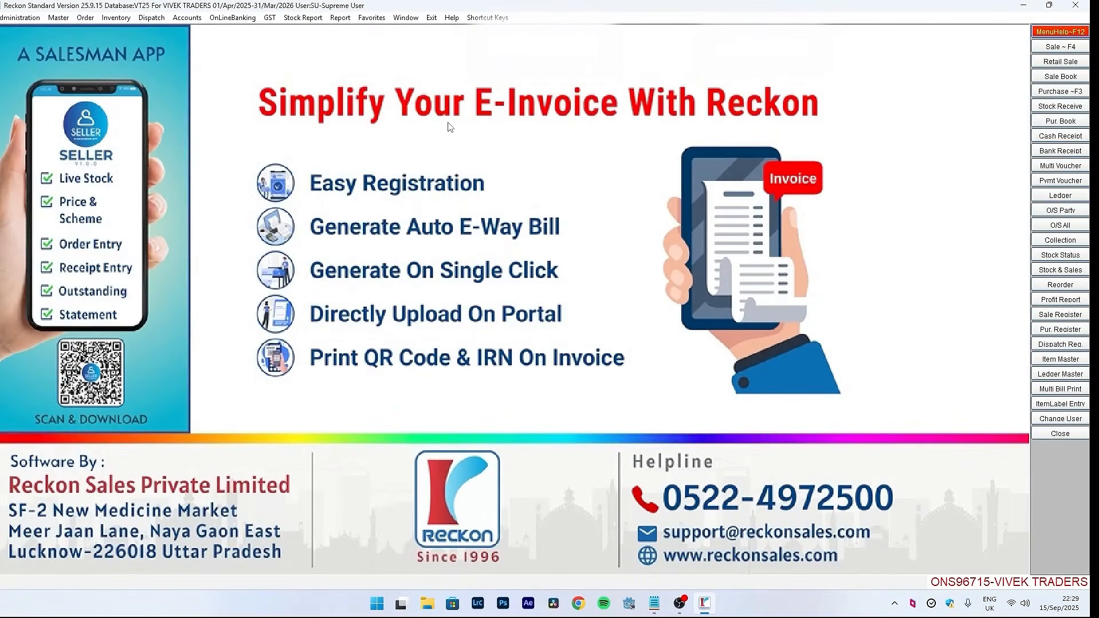
{"action": "left_click", "coordinate": [369, 17]}
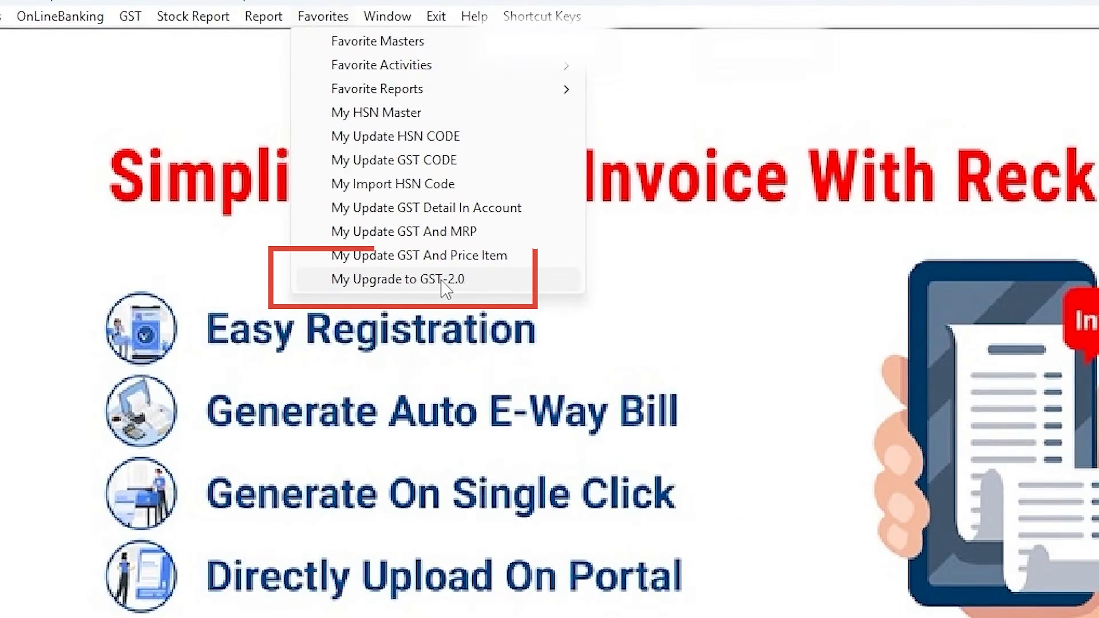
{"action": "left_click", "coordinate": [442, 282]}
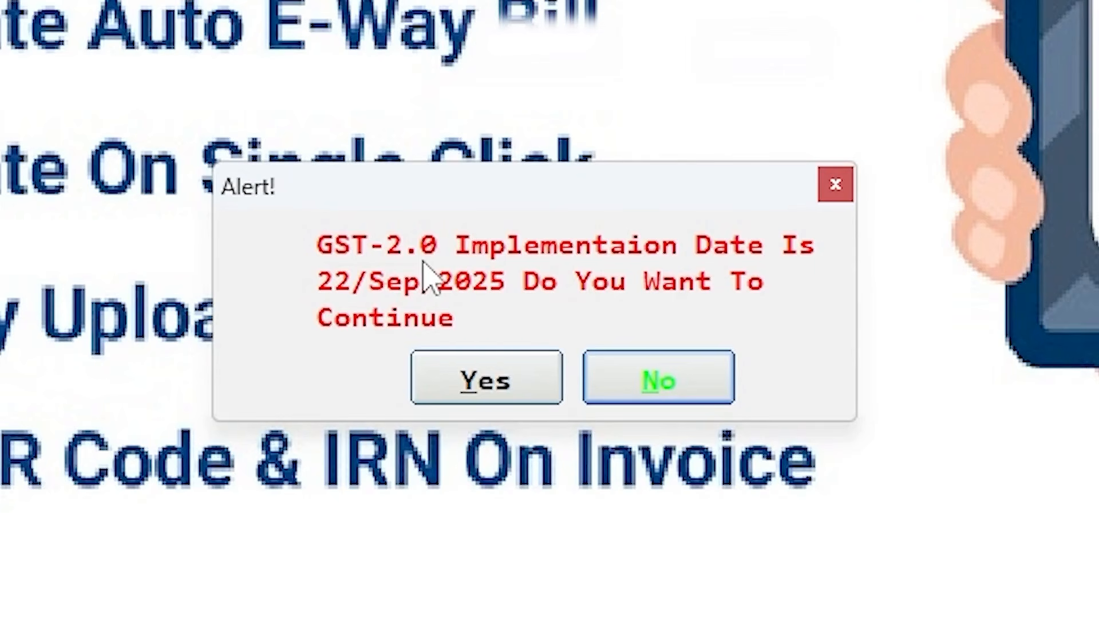
{"action": "left_click", "coordinate": [483, 383]}
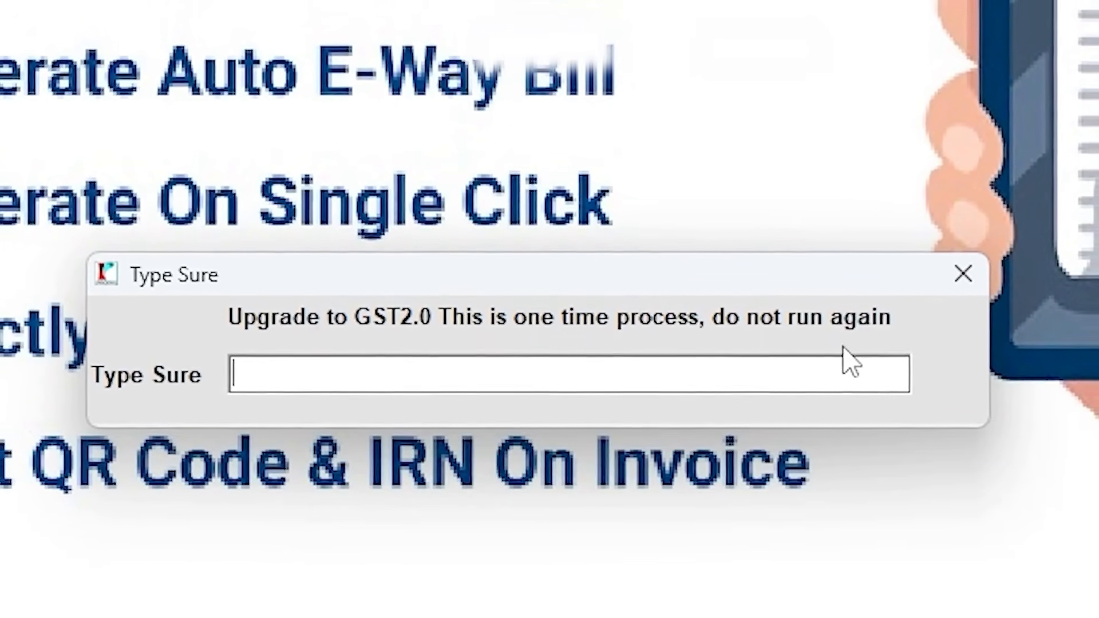
{"action": "type", "text": "sure"}
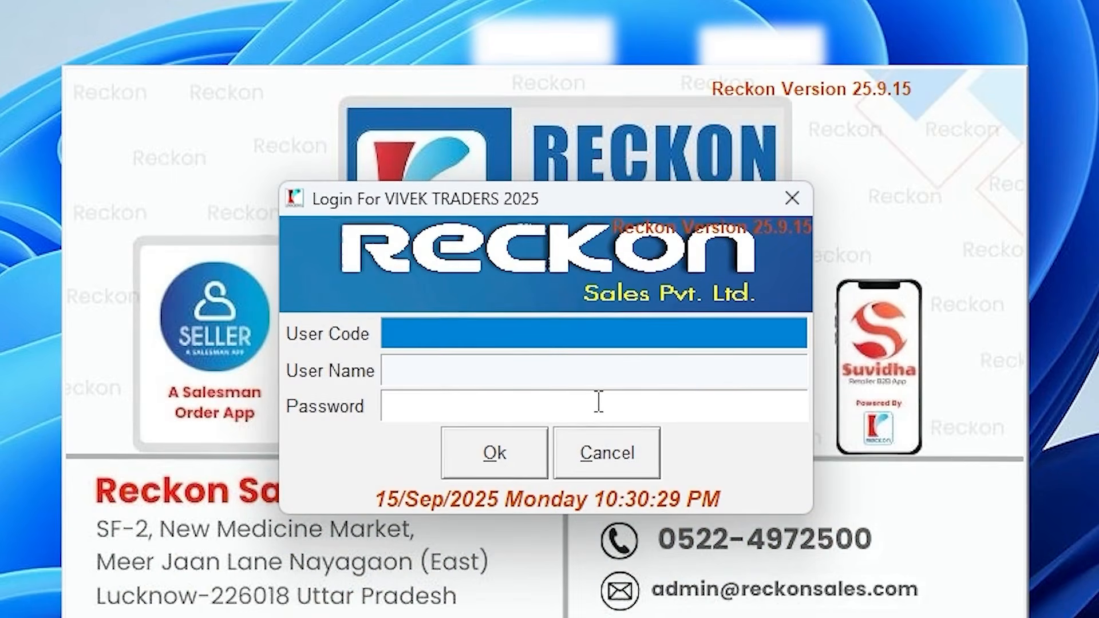
Log back in with the user code SU and the account password.
{"action": "type", "text": "SU"}
{"action": "key", "text": "Return"}
{"action": "type", "text": "***"}
{"action": "key", "text": "Return"}
{"action": "key", "text": "Return"}
{"action": "left_click", "coordinate": [596, 401]}
{"action": "type", "text": "***"}
{"action": "key", "text": "Return"}
{"action": "key", "text": "Return"}
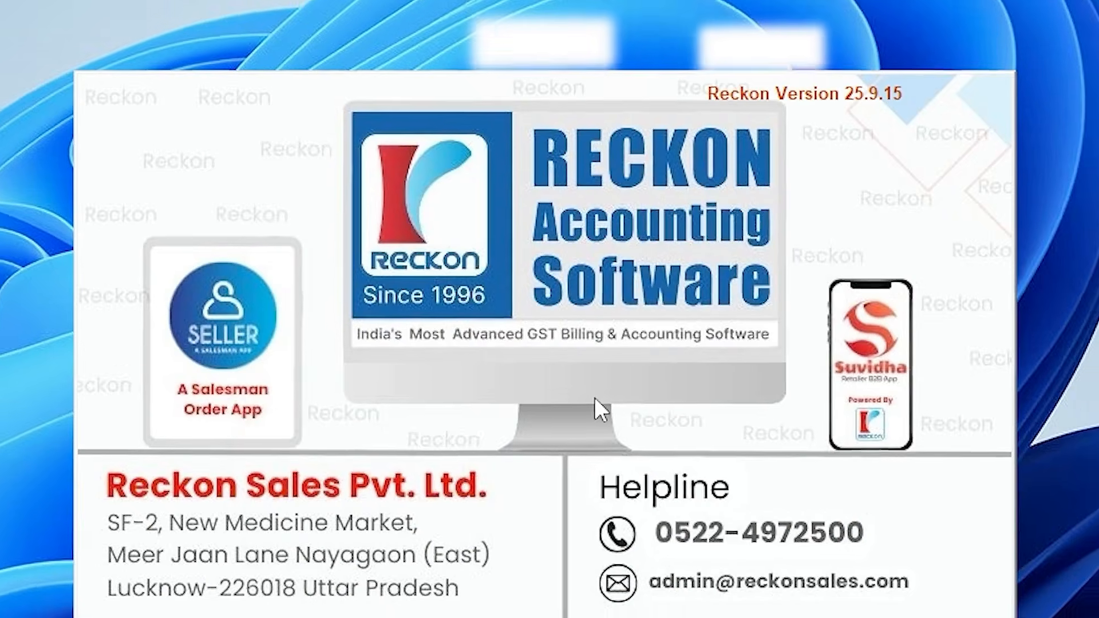